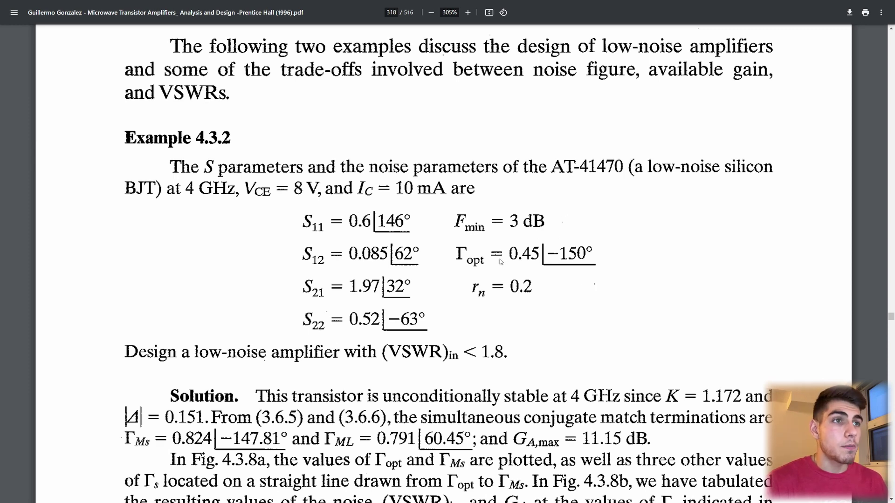
# - Bring up the SKY67183_5V_53mA_25C_Deembedded_SP_w_Noise.s2p file and its noise parameter table in Notepad++
pyautogui.hotkey('alt', 'Tab')
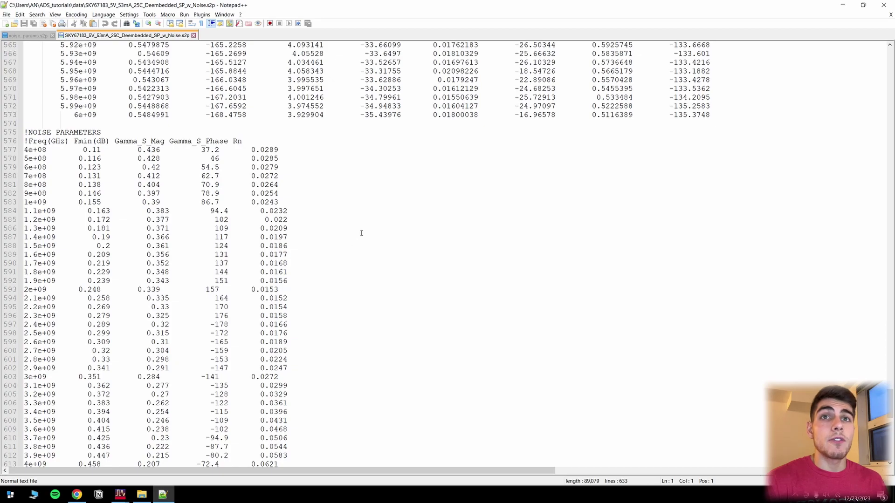
pyautogui.scroll(15, 361, 233)
pyautogui.scroll(-15, 335, 176)
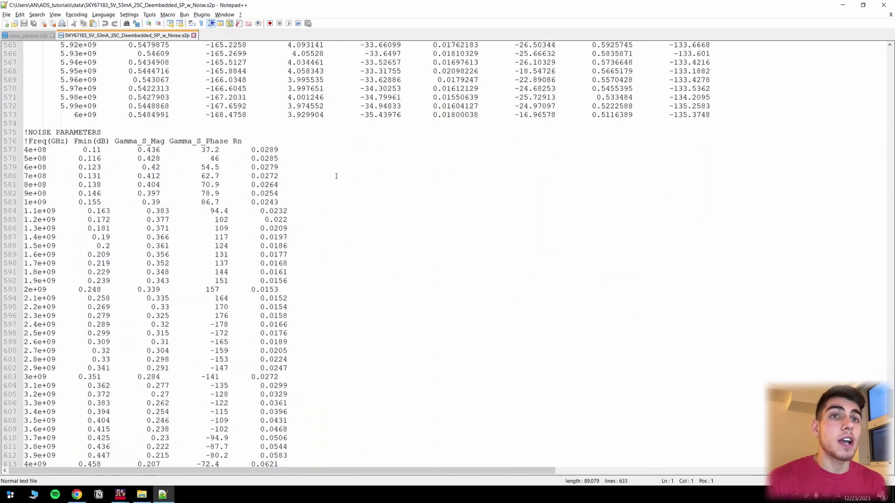
pyautogui.moveTo(24, 132); pyautogui.dragTo(342, 251)
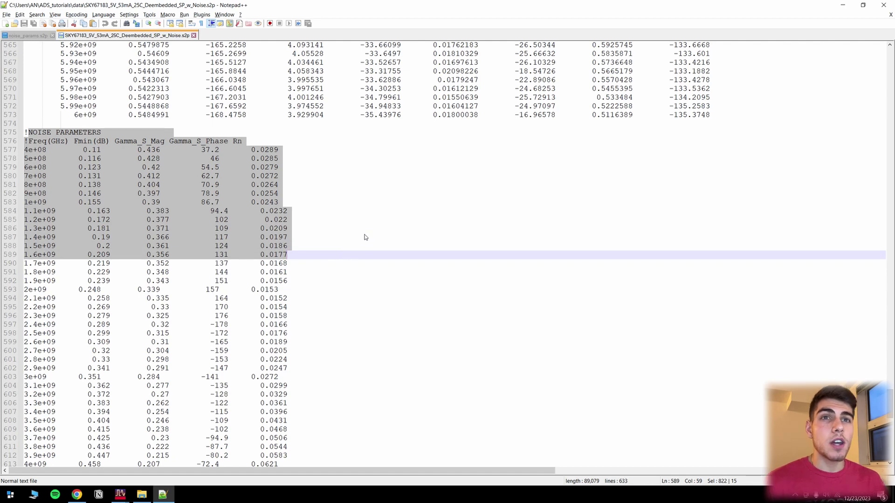
pyautogui.moveTo(317, 255); pyautogui.dragTo(335, 185)
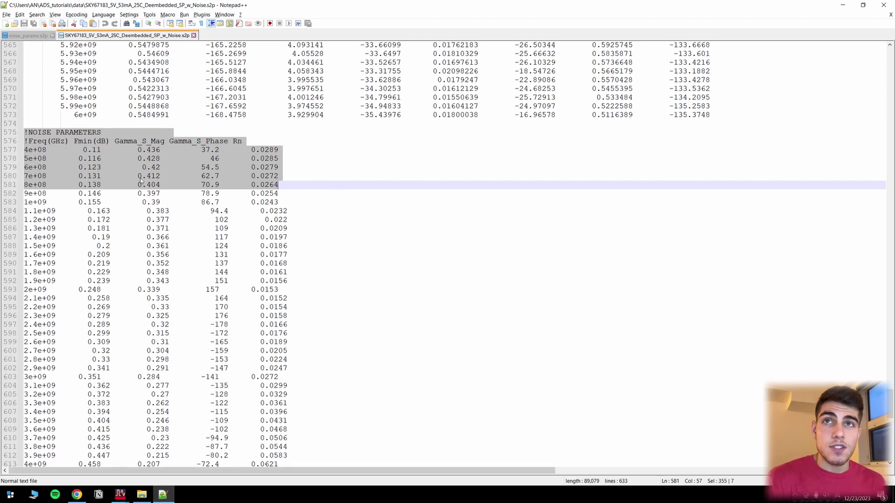
# - In noise_params.s2p, check the option line # GHz S MA R 50 and the noise row 4 3 0.45 -150 0.2
pyautogui.click(28, 35)
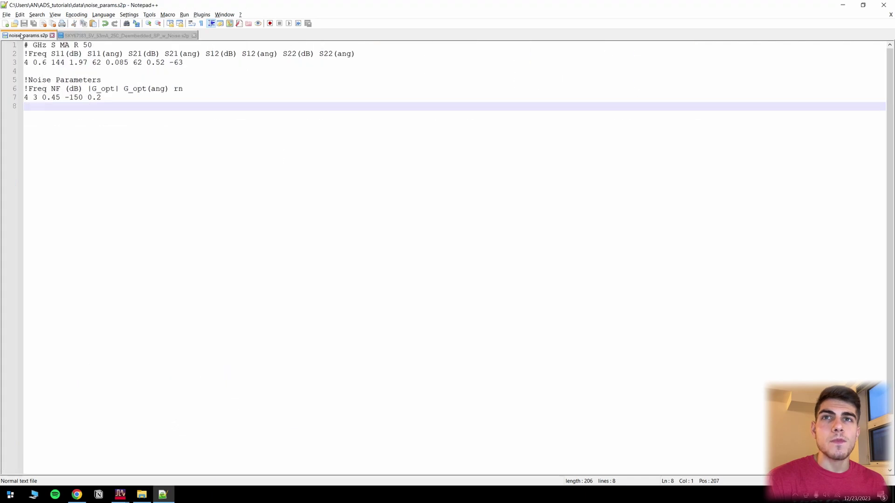
pyautogui.keyDown('ctrl'); pyautogui.scroll(10, 76, 108); pyautogui.keyUp('ctrl')
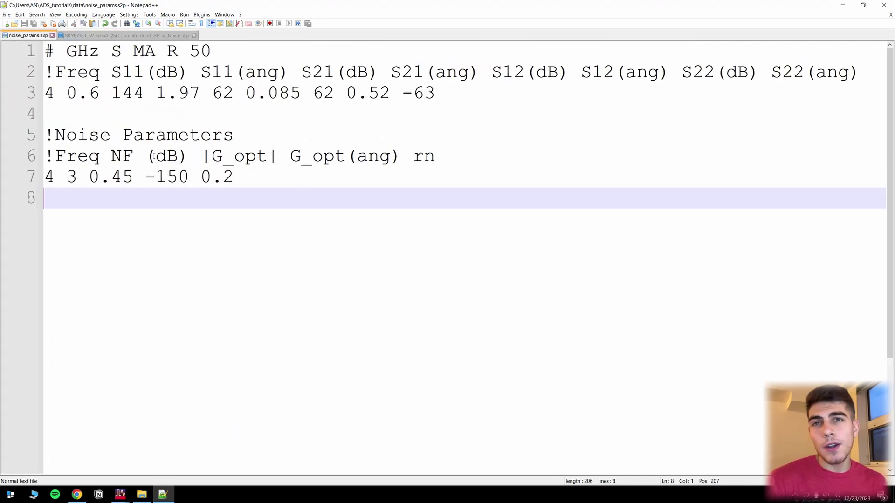
pyautogui.moveTo(45, 177); pyautogui.dragTo(257, 179)
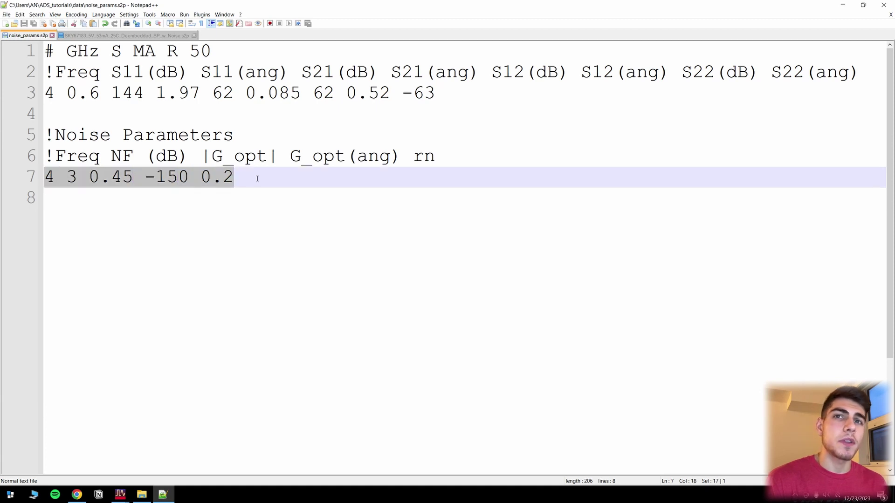
pyautogui.click(257, 178)
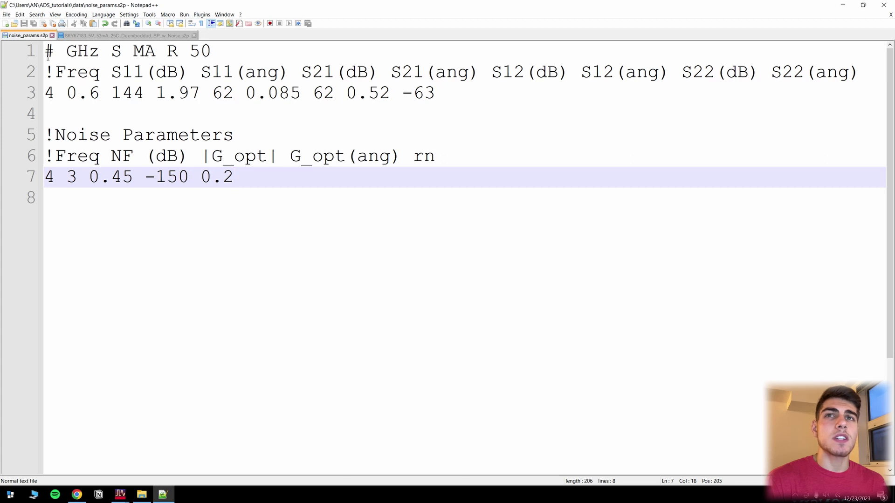
pyautogui.moveTo(45, 52); pyautogui.dragTo(256, 51)
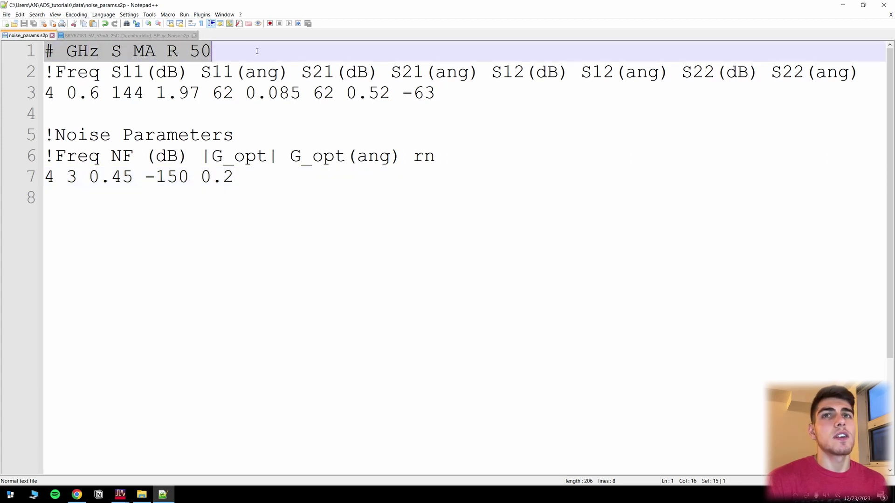
pyautogui.press('Left')
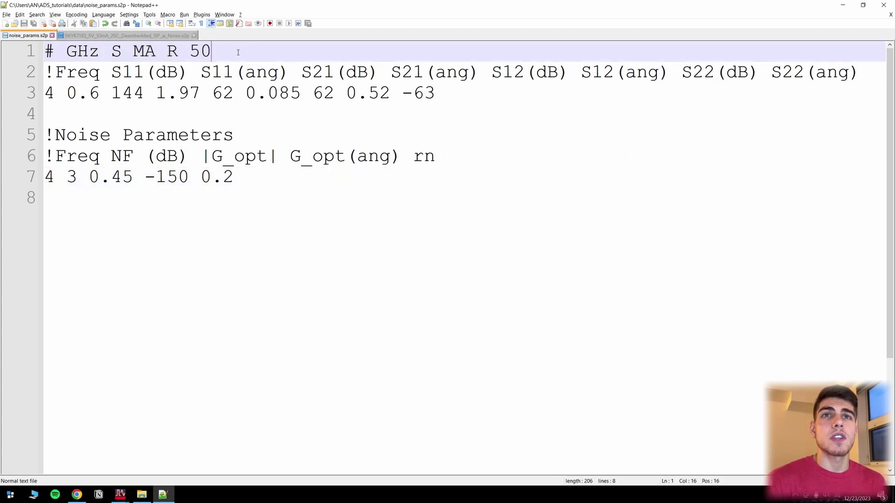
pyautogui.press('Right')
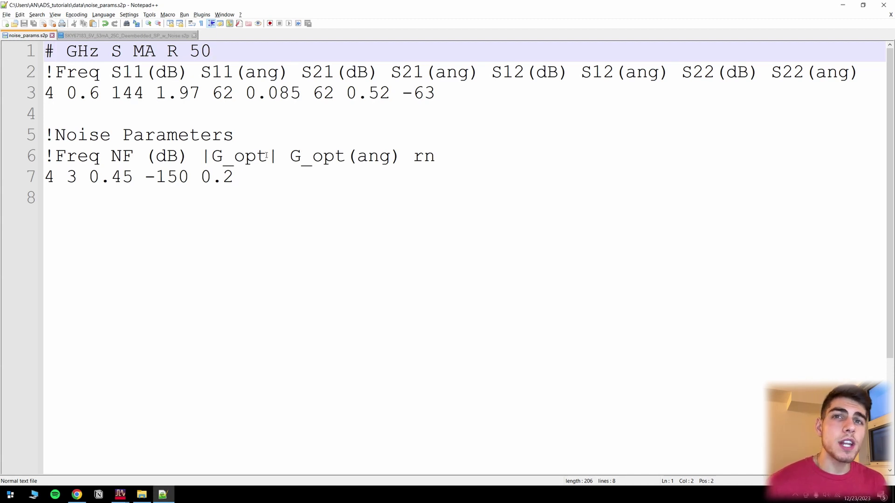
pyautogui.moveTo(240, 179); pyautogui.dragTo(46, 177)
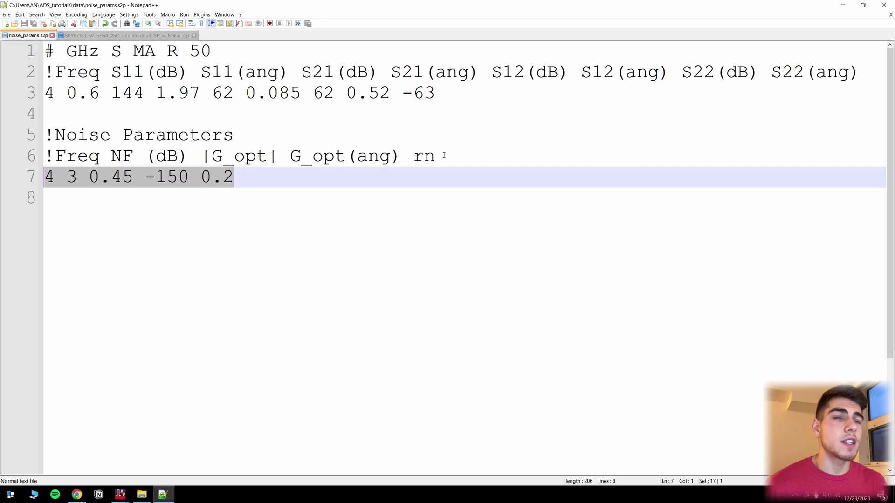
pyautogui.moveTo(443, 155); pyautogui.dragTo(254, 140)
pyautogui.click(88, 135)
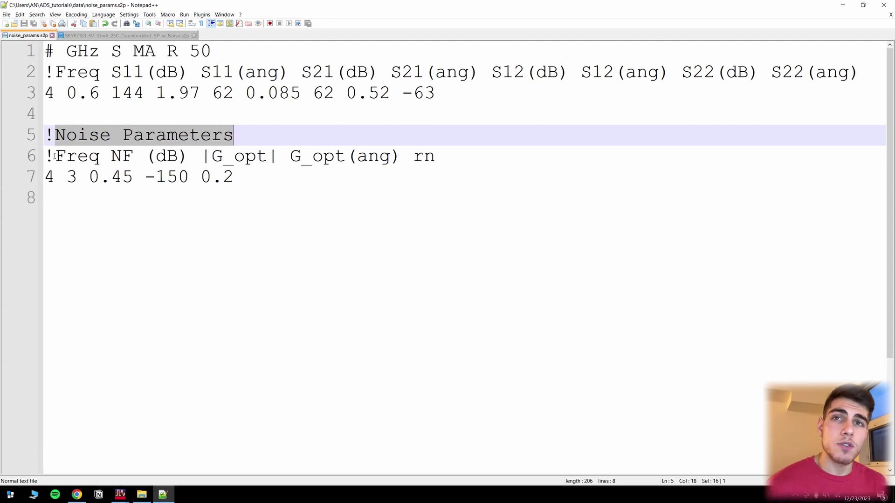
pyautogui.moveTo(44, 177); pyautogui.dragTo(235, 183)
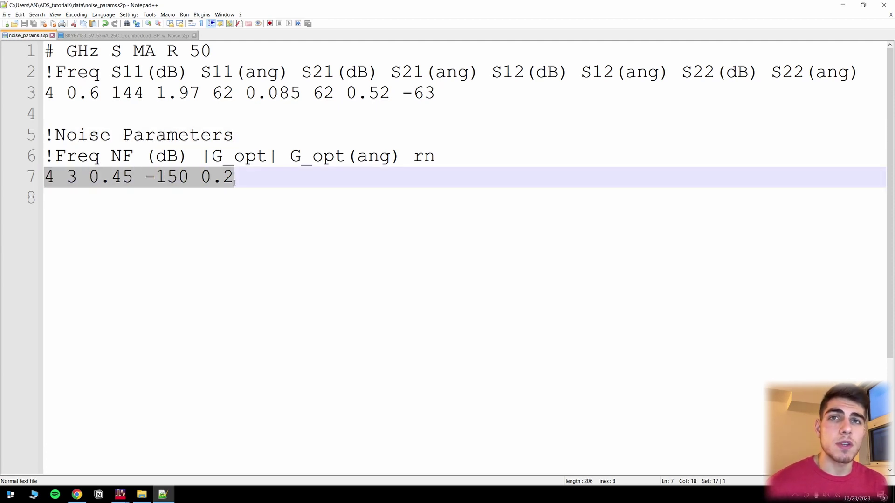
pyautogui.click(95, 158)
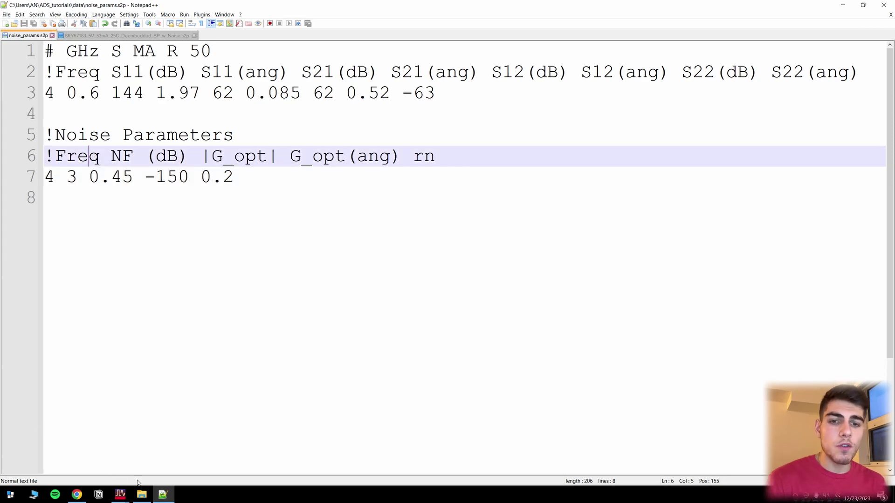
# - Compare the file with the textbook: 4 GHz frequency, noise figure 3, and |G_opt| 0.45
pyautogui.click(76, 495)
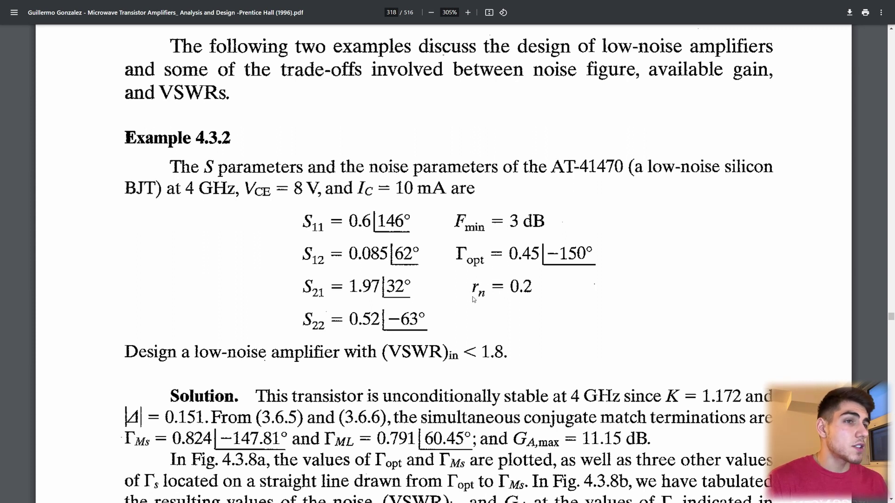
pyautogui.hotkey('alt', 'Tab')
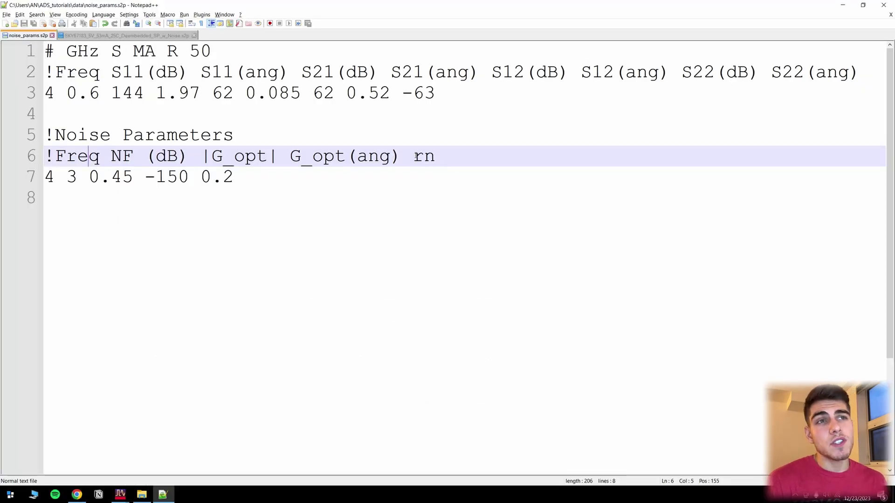
pyautogui.moveTo(413, 156); pyautogui.dragTo(438, 158)
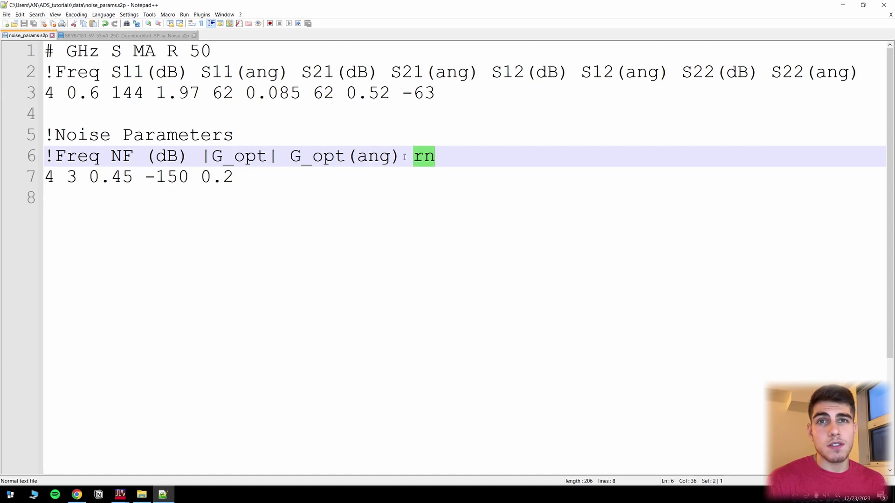
pyautogui.moveTo(55, 176); pyautogui.dragTo(44, 177)
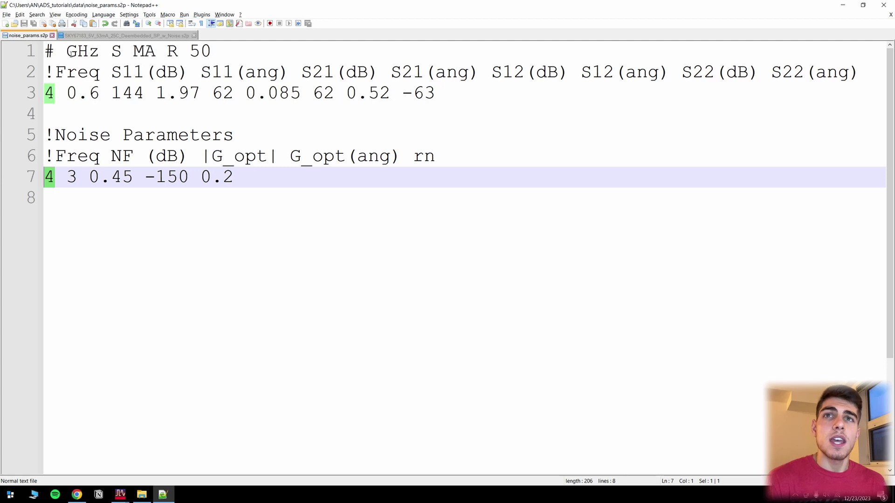
pyautogui.moveTo(67, 51); pyautogui.dragTo(100, 51)
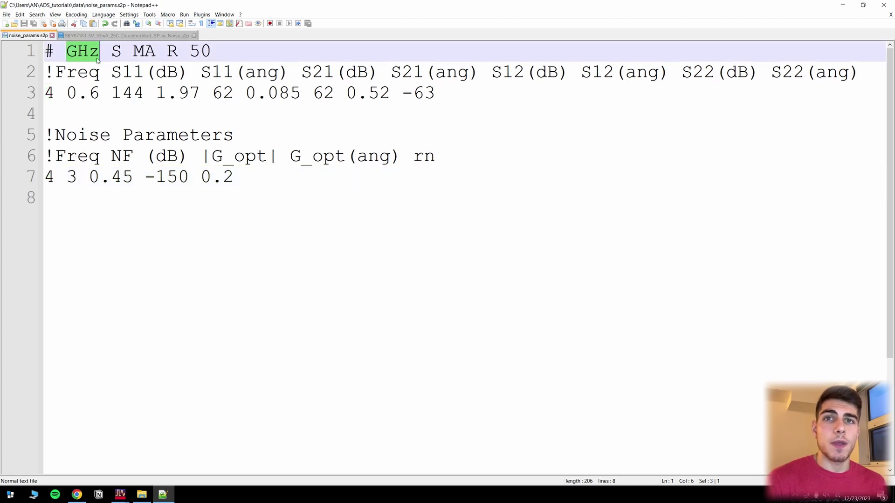
pyautogui.moveTo(67, 177); pyautogui.dragTo(78, 176)
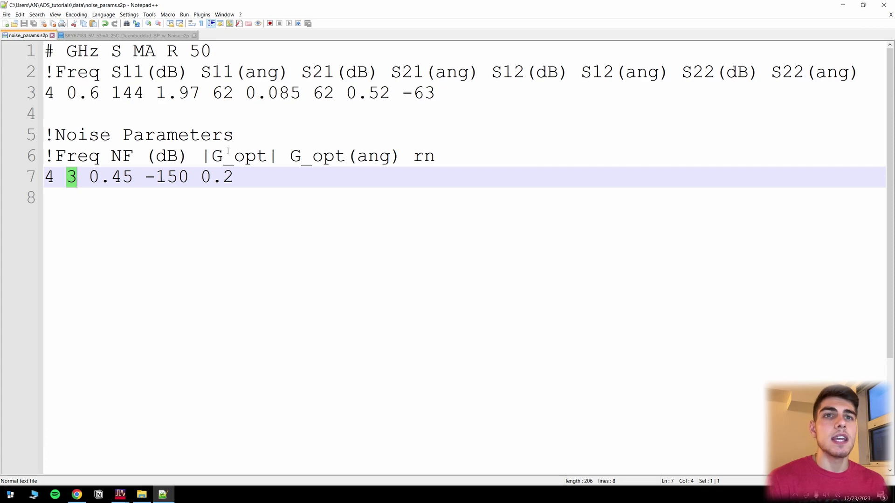
pyautogui.moveTo(205, 156); pyautogui.dragTo(279, 156)
pyautogui.hotkey('alt', 'Tab')
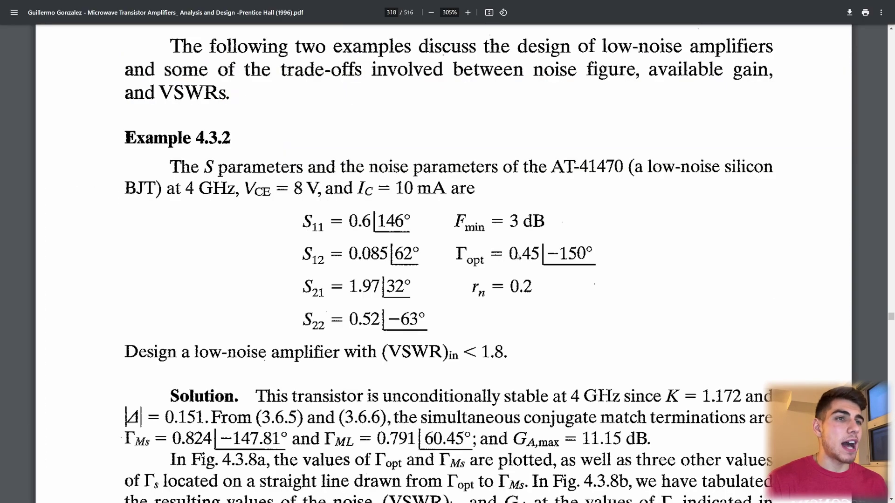
pyautogui.hotkey('alt', 'Tab')
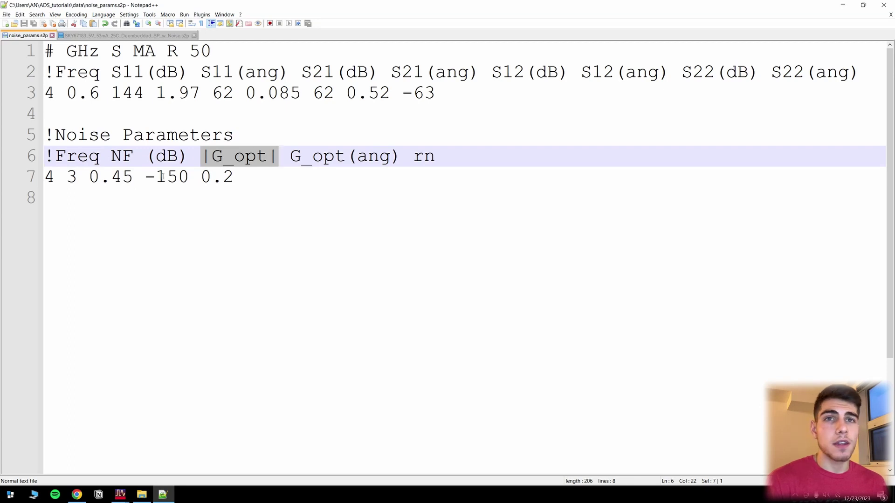
# - Verify the G_opt angle -150, rn 0.2 and the 50 ohm reference against the textbook
pyautogui.moveTo(104, 173); pyautogui.dragTo(201, 178)
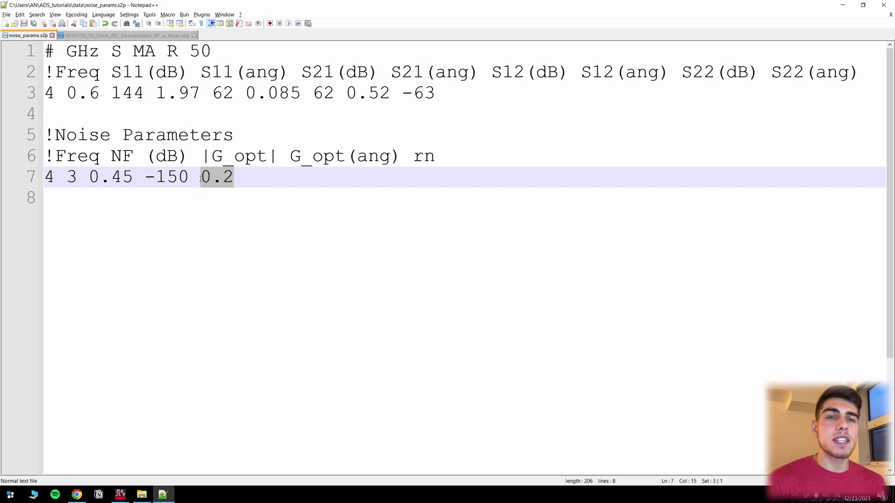
pyautogui.hotkey('alt', 'Tab')
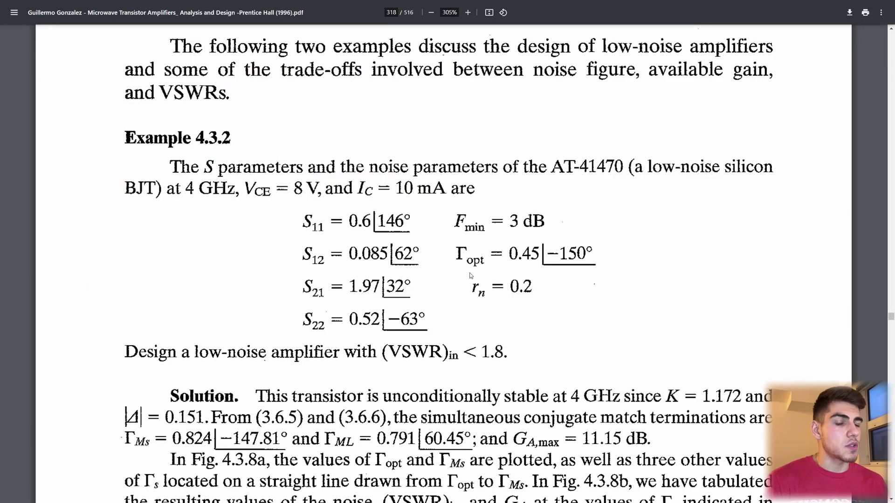
pyautogui.hotkey('alt', 'Tab')
pyautogui.moveTo(238, 181); pyautogui.dragTo(200, 178)
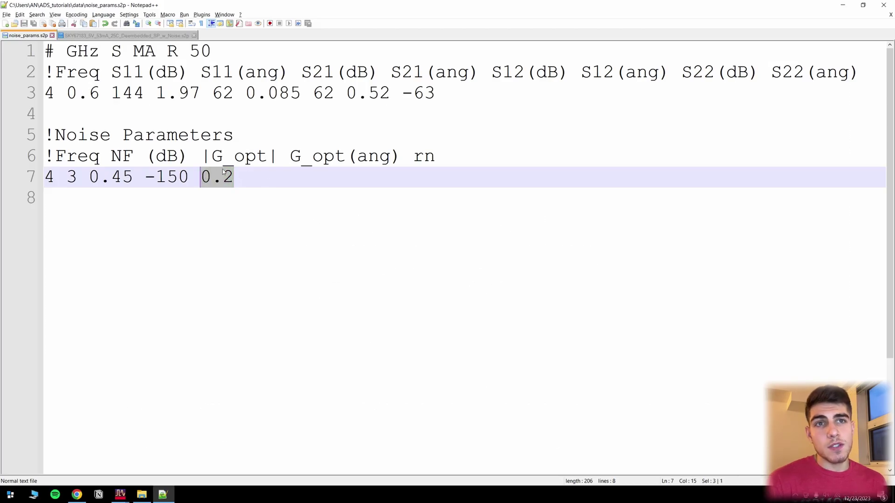
pyautogui.moveTo(411, 156); pyautogui.dragTo(435, 156)
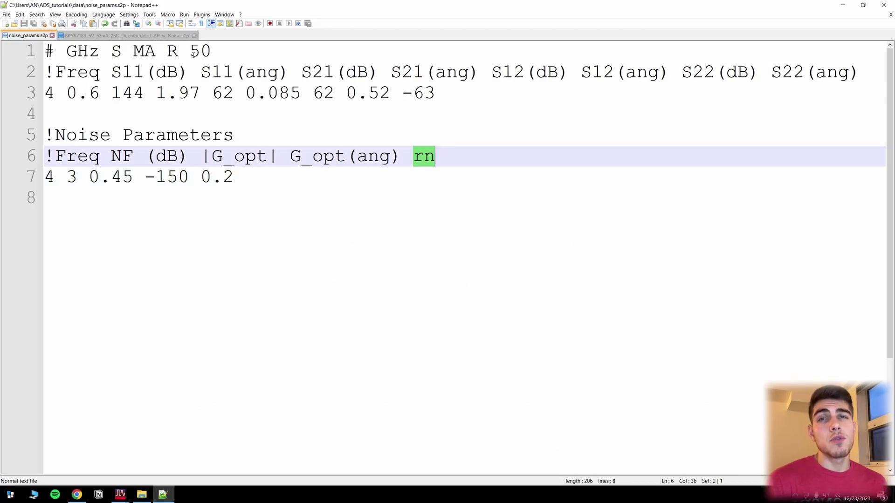
pyautogui.moveTo(188, 51); pyautogui.dragTo(212, 51)
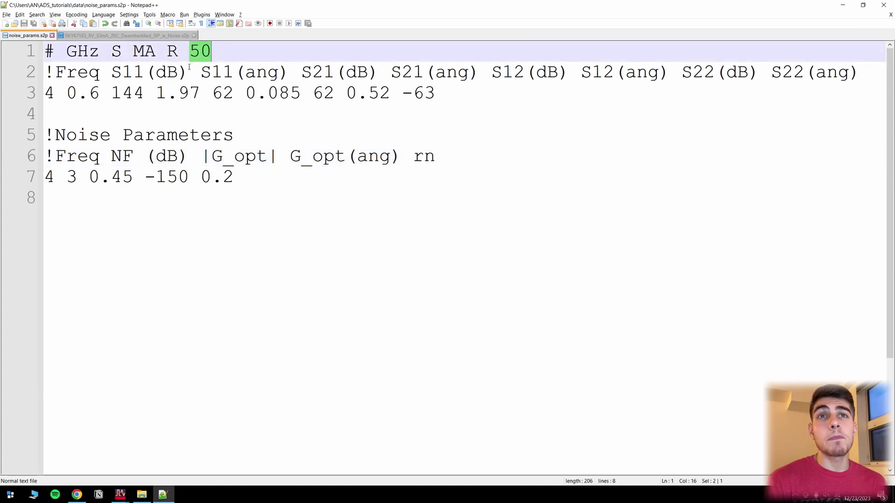
pyautogui.click(234, 177)
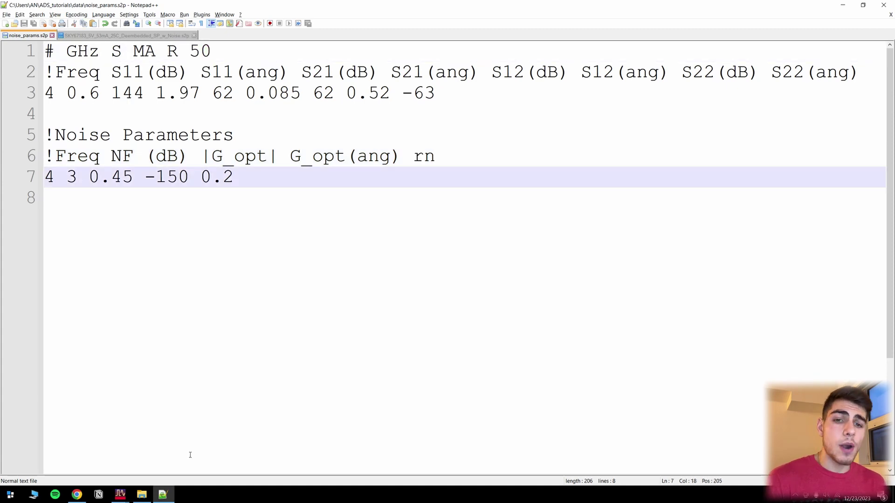
# - Place two 50 Ohm TermG terminations and an S2P block SNP1 on the noise_params schematic
pyautogui.moveTo(120, 494)
pyautogui.click(201, 470)
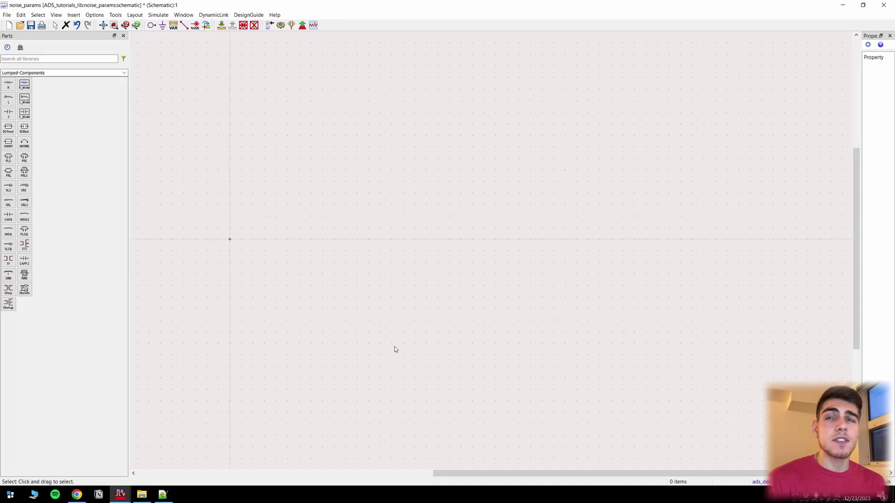
pyautogui.click(62, 59)
pyautogui.write('termg')
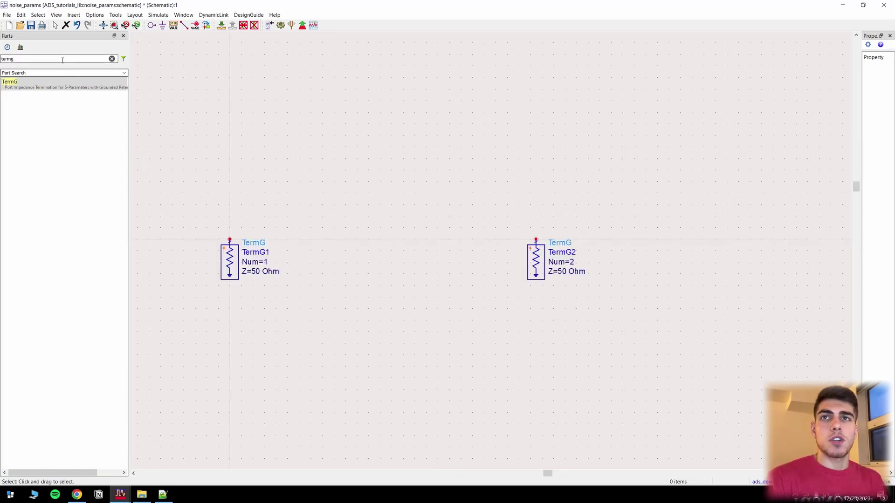
pyautogui.doubleClick(63, 60)
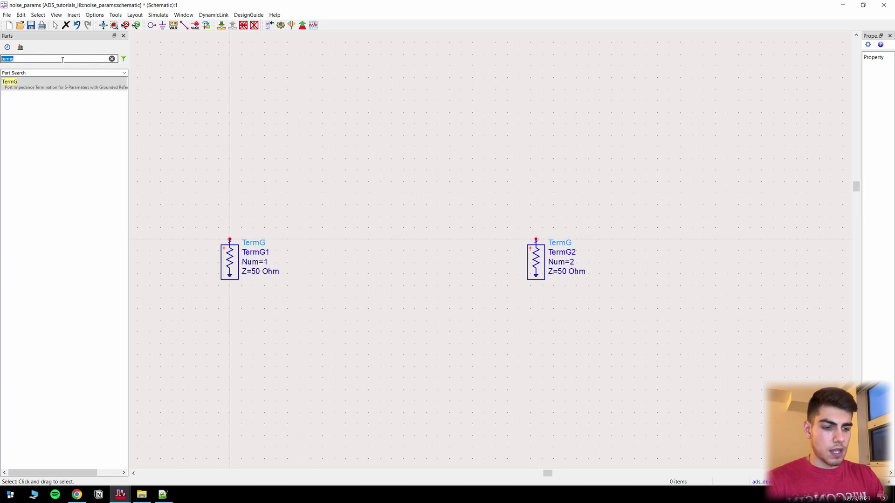
pyautogui.write('s2p')
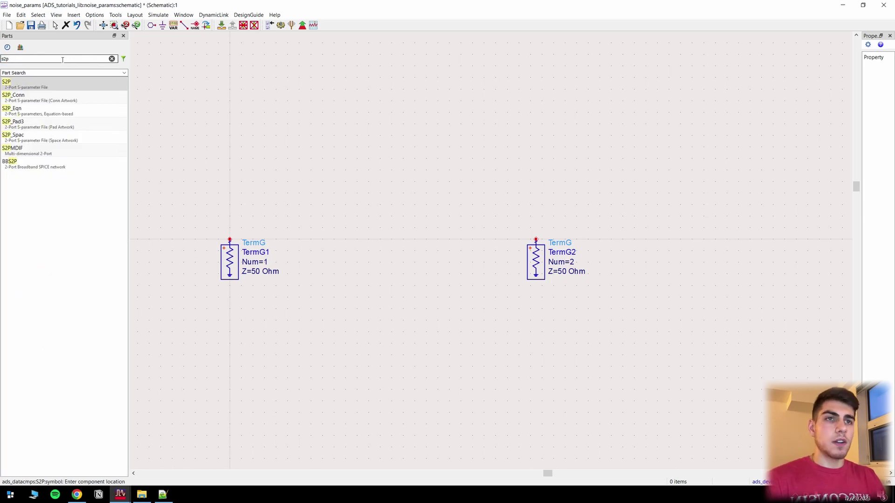
pyautogui.moveTo(6, 83); pyautogui.dragTo(375, 164)
# - Ground the SNP1 reference pin and move its label beside the block
pyautogui.click(390, 197)
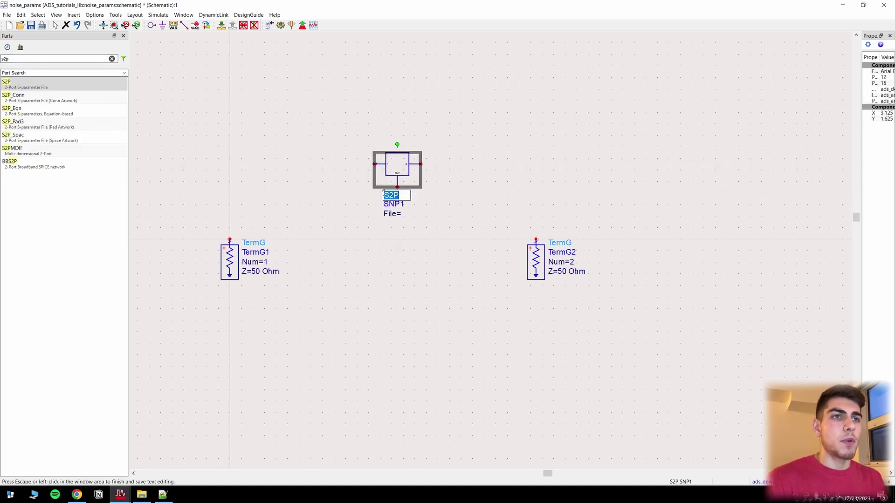
pyautogui.moveTo(404, 194); pyautogui.dragTo(455, 190)
pyautogui.click(163, 25)
pyautogui.click(397, 188)
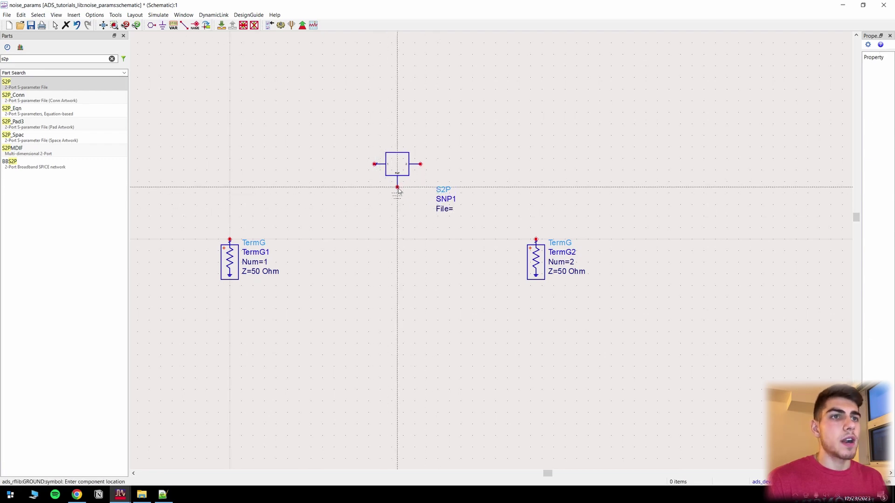
pyautogui.press('Escape')
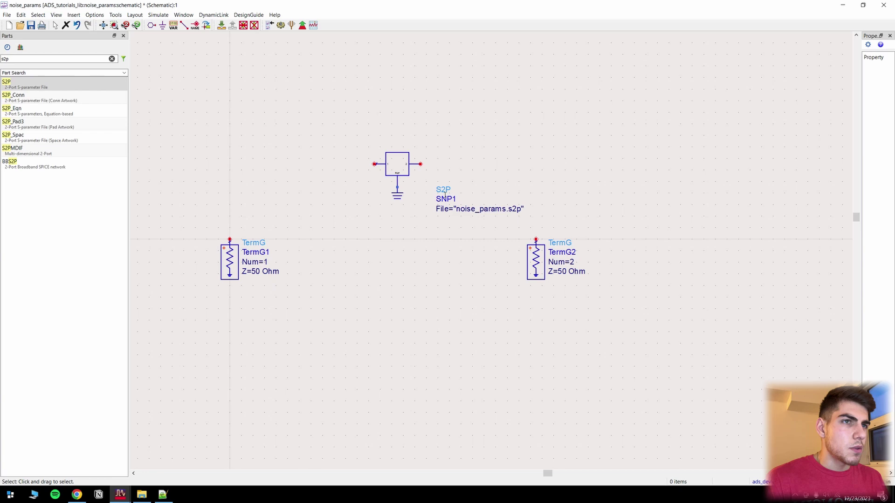
pyautogui.doubleClick(444, 190)
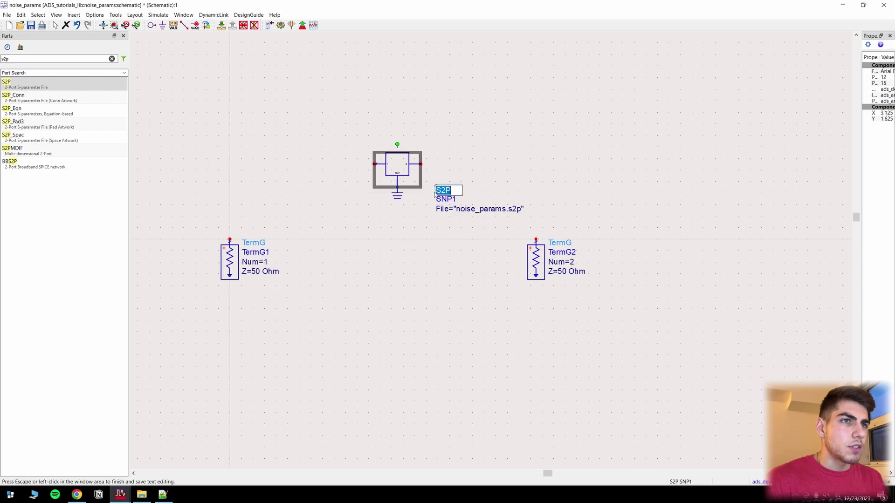
pyautogui.click(435, 189)
pyautogui.press('Escape')
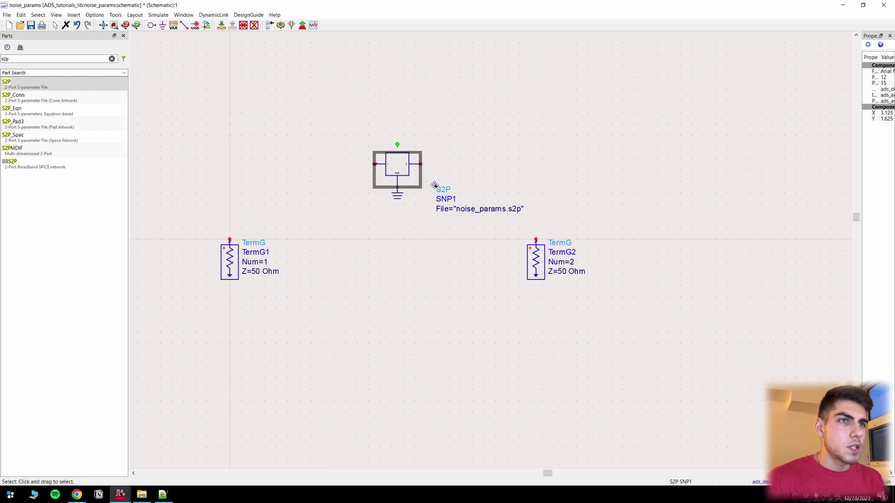
# - Point SNP1 at noise_params.s2p and line the block up with the terminations
pyautogui.click(163, 494)
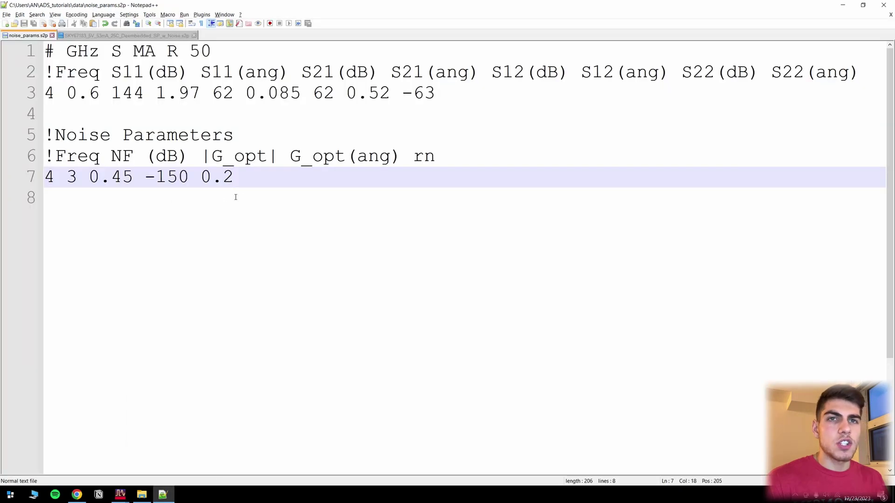
pyautogui.moveTo(235, 184); pyautogui.dragTo(45, 51)
pyautogui.click(189, 157)
pyautogui.hotkey('alt', 'Tab')
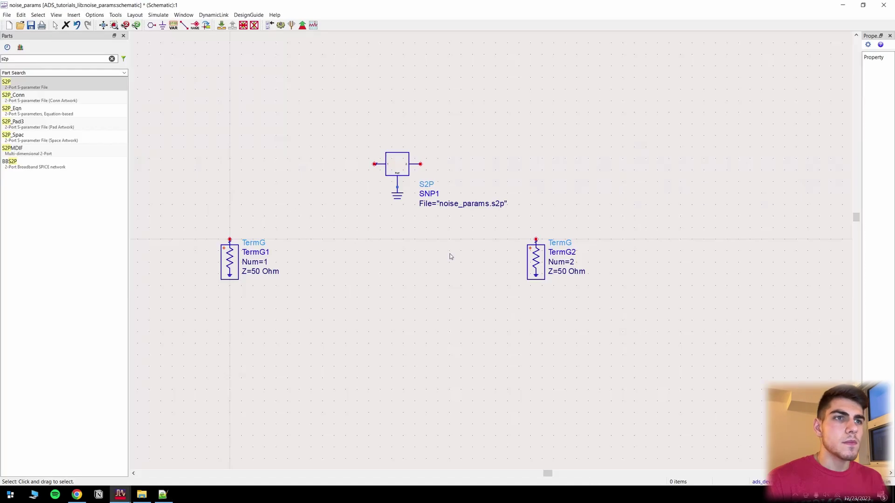
pyautogui.moveTo(347, 119); pyautogui.dragTo(503, 229)
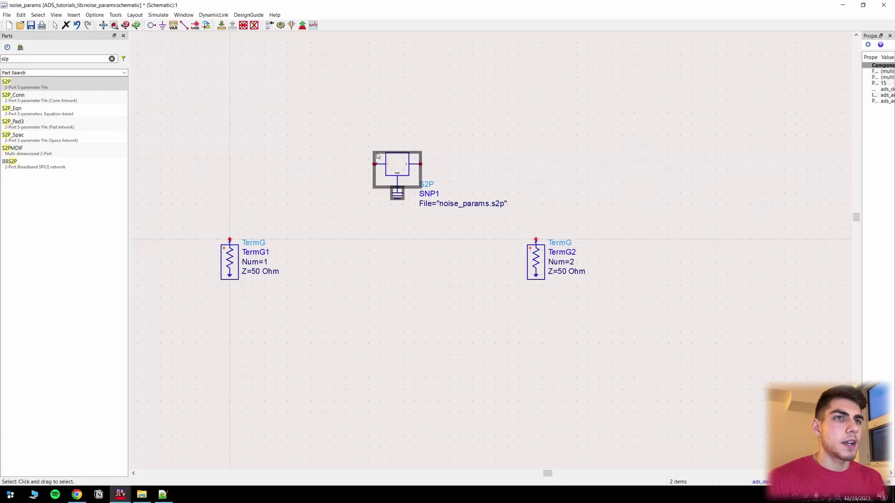
pyautogui.moveTo(377, 155); pyautogui.dragTo(387, 243)
pyautogui.click(277, 180)
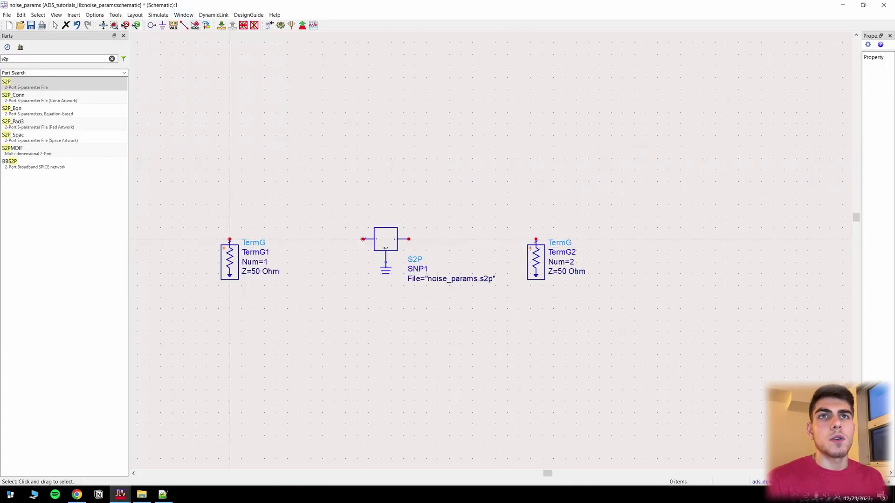
# - Wire SNP1's left port to TermG1 and its right port to TermG2
pyautogui.hotkey('ctrl', 'w')
pyautogui.click(231, 239)
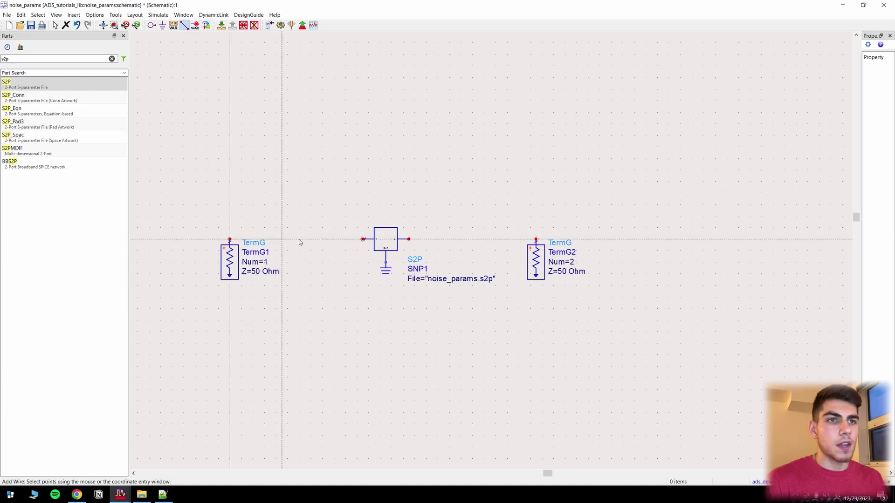
pyautogui.click(363, 239)
pyautogui.click(409, 239)
pyautogui.click(536, 239)
pyautogui.press('Escape')
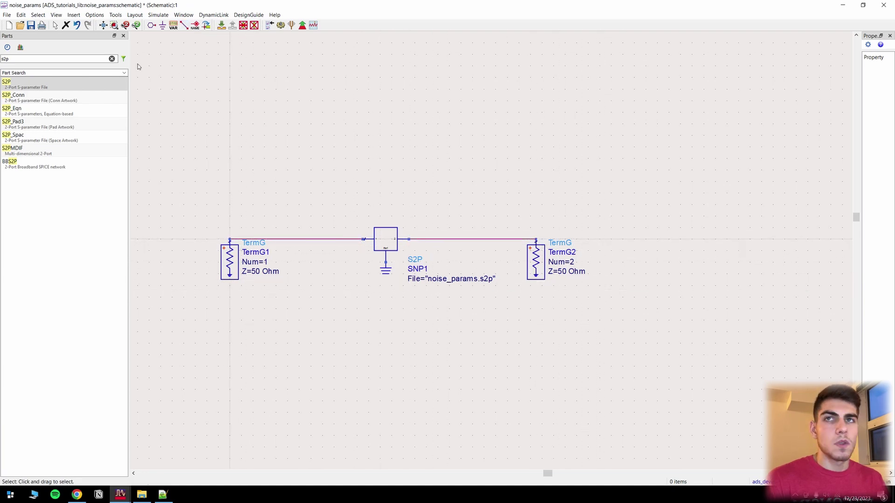
pyautogui.doubleClick(83, 60)
# - Place an S-parameter simulation controller SP1 on the schematic with the s_par search
pyautogui.write('s_par')
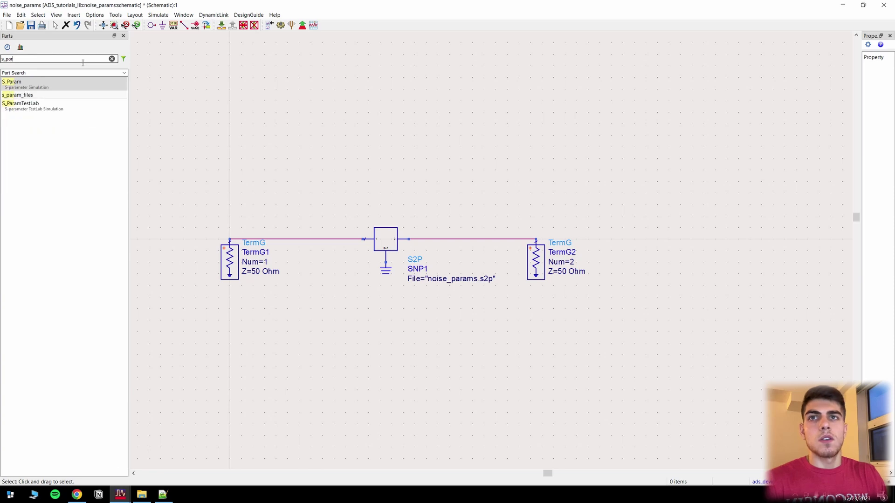
pyautogui.press('Return')
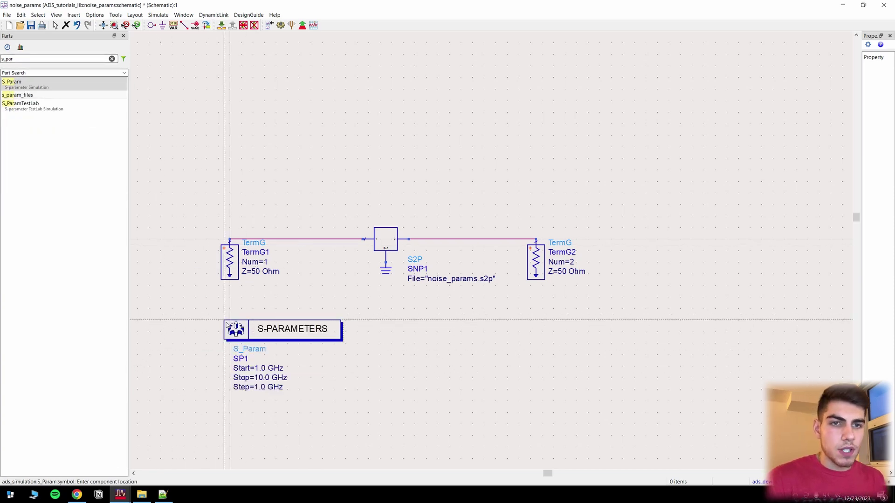
pyautogui.doubleClick(227, 325)
pyautogui.hotkey('alt', 'Tab')
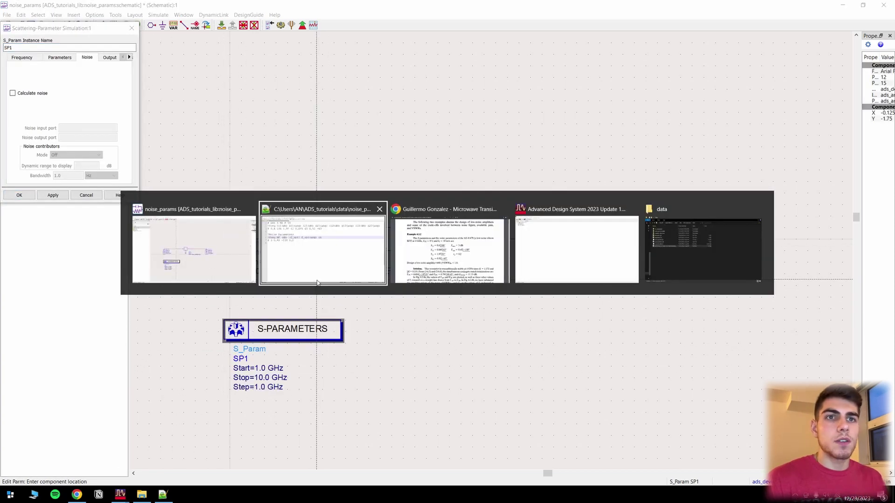
pyautogui.click(316, 283)
pyautogui.hotkey('alt', 'Tab')
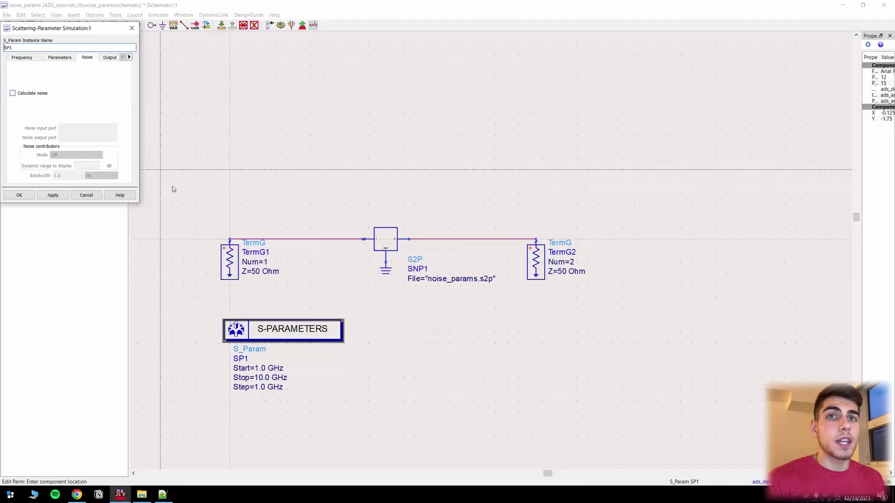
# - Set SP1 to a single-point 4 GHz sweep with Calculate noise enabled
pyautogui.click(23, 58)
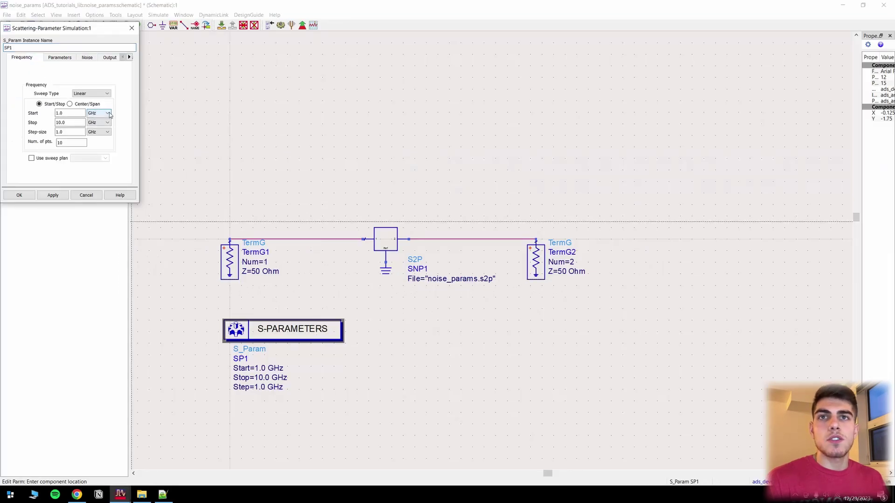
pyautogui.click(93, 94)
pyautogui.click(95, 100)
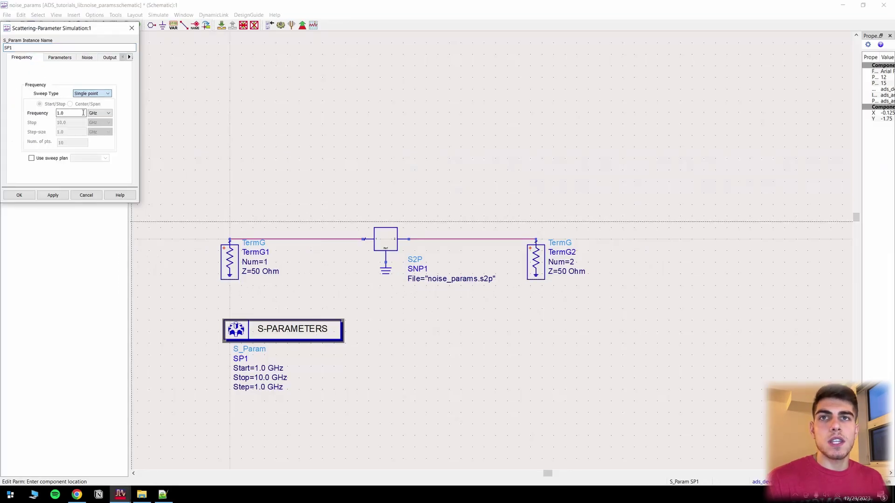
pyautogui.press('Tab')
pyautogui.write('4')
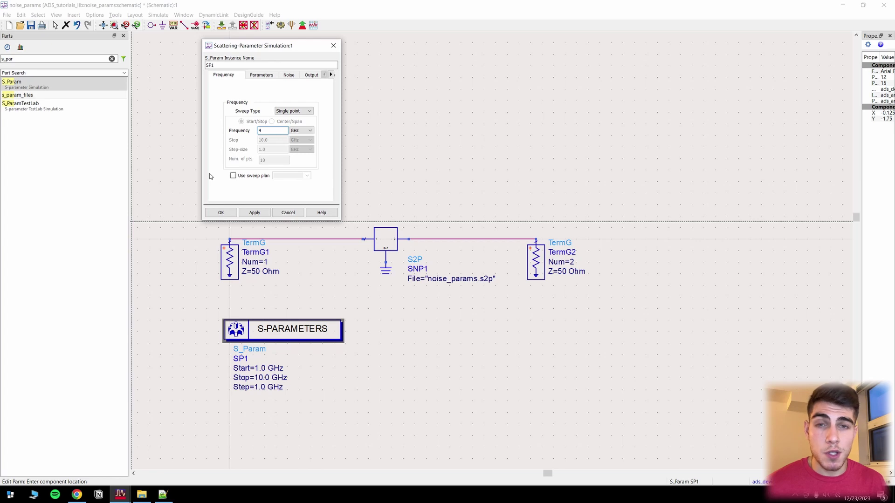
pyautogui.click(288, 76)
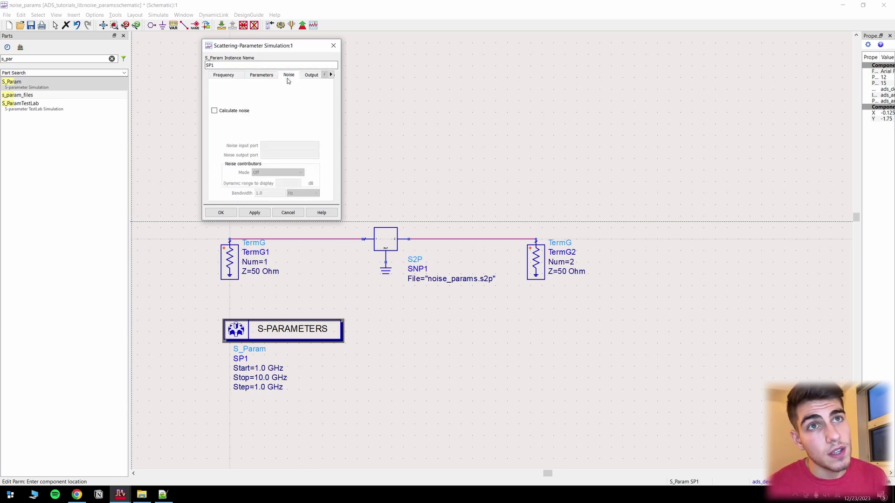
pyautogui.click(214, 110)
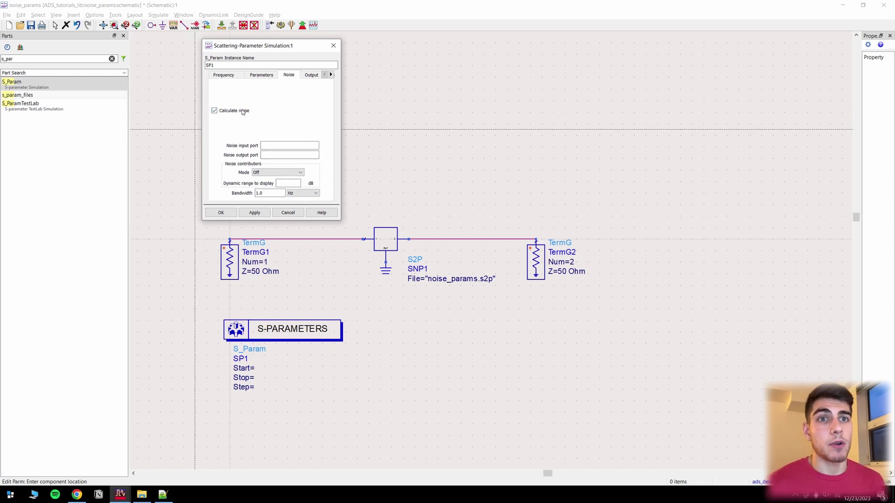
pyautogui.click(221, 213)
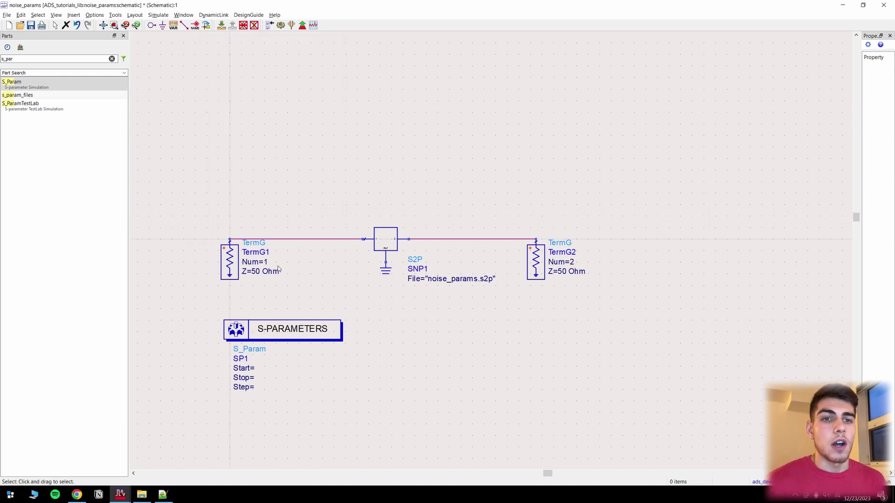
# - Simulate and list S at 4 GHz (S11 0.600/144, S21 1.970/62) in a widened table
pyautogui.click(280, 25)
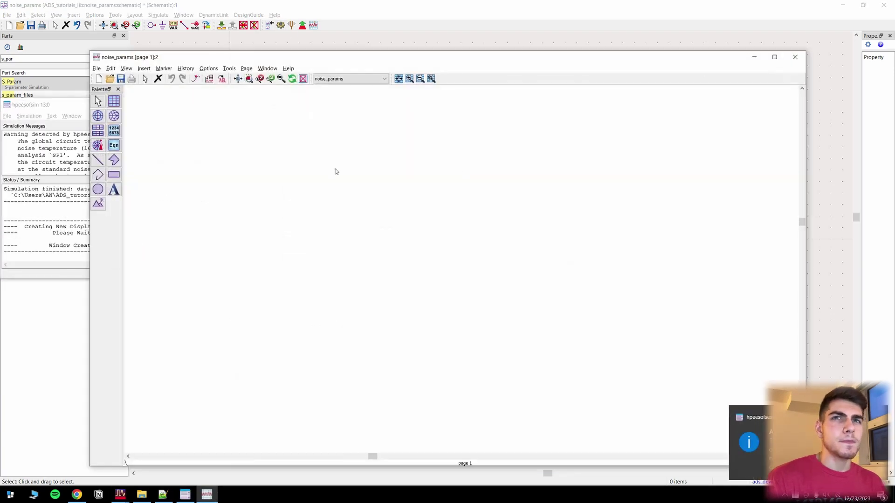
pyautogui.click(114, 131)
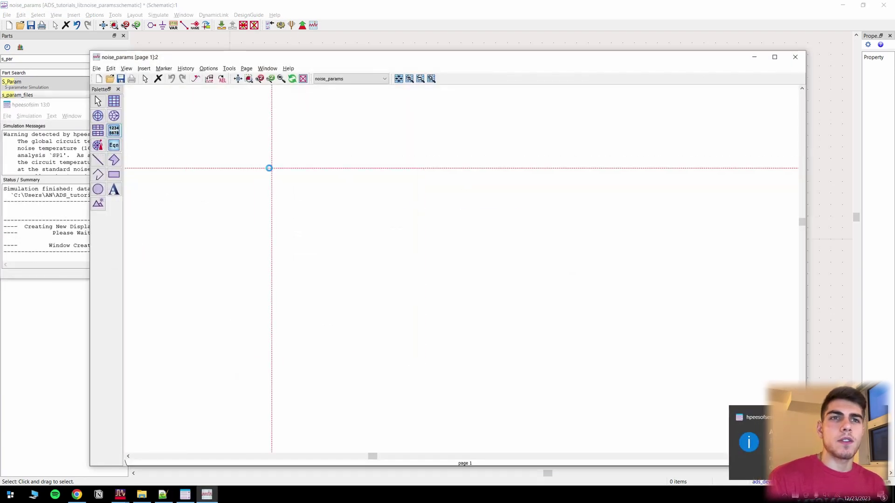
pyautogui.click(269, 166)
pyautogui.scroll(-5, 382, 298)
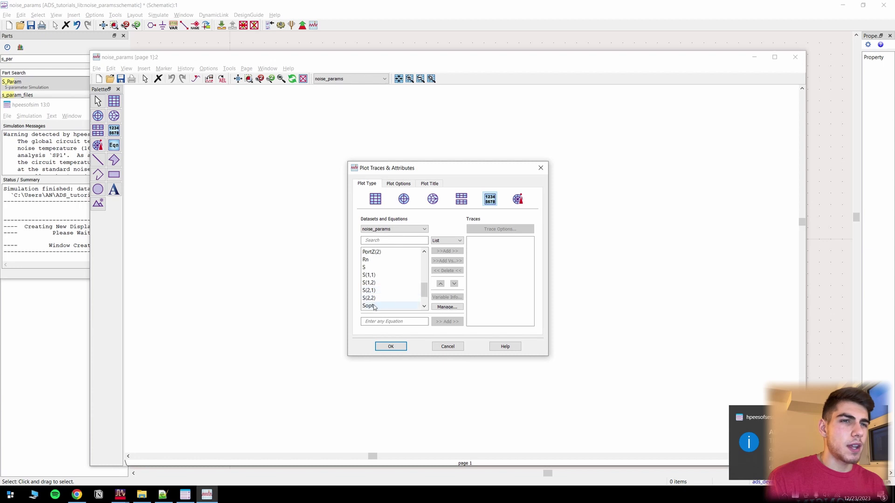
pyautogui.doubleClick(376, 268)
pyautogui.click(390, 346)
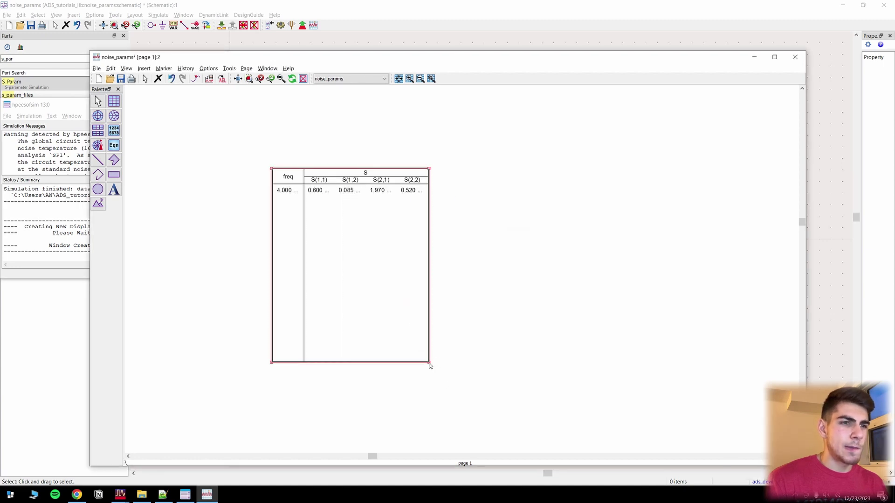
pyautogui.moveTo(429, 362); pyautogui.dragTo(564, 199)
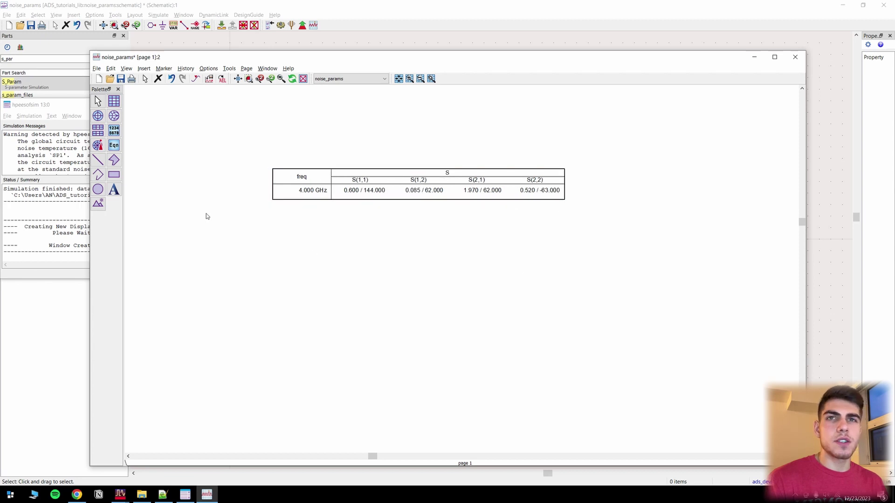
pyautogui.click(113, 146)
pyautogui.click(113, 130)
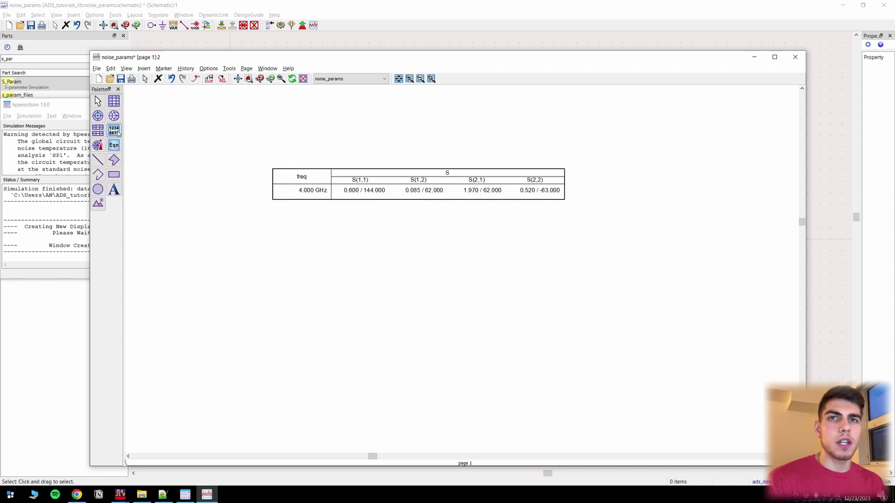
# - Add a table of NFmin 3.000, nf(2) 3.762, Rn 10.000, Sopt 0.450/-150, then minimize the display
pyautogui.click(272, 210)
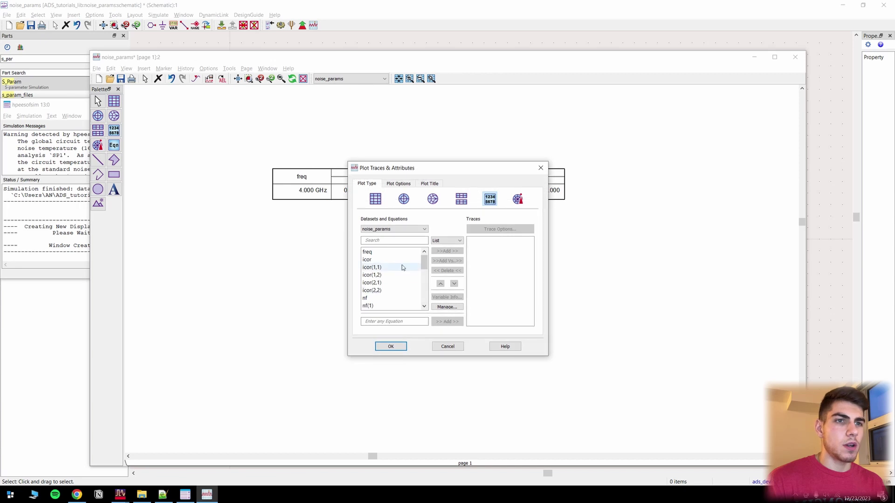
pyautogui.scroll(-1, 398, 268)
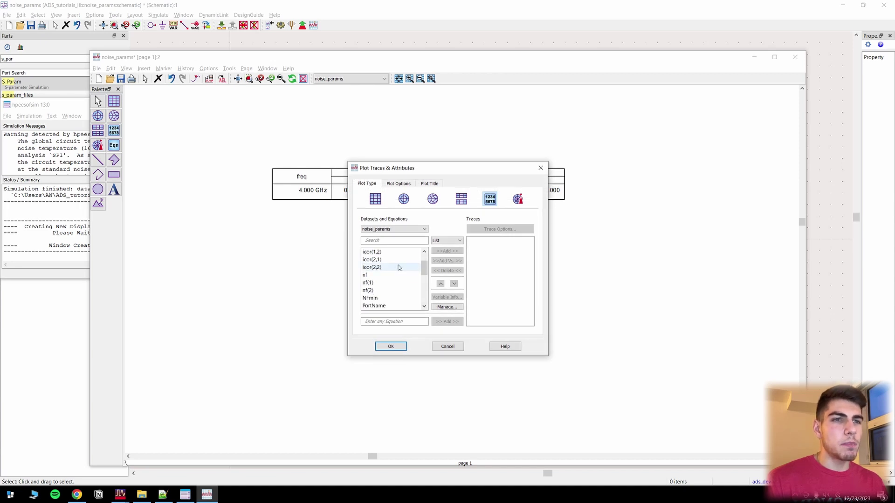
pyautogui.scroll(-1, 399, 267)
pyautogui.doubleClick(379, 275)
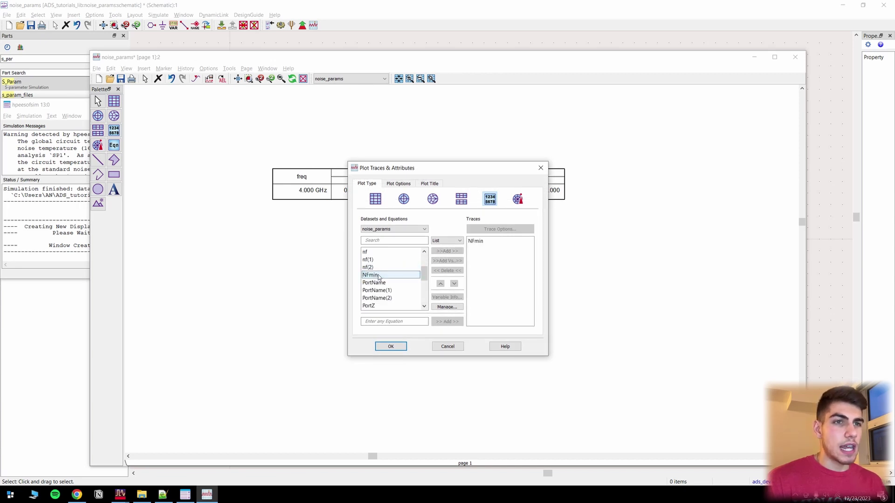
pyautogui.doubleClick(369, 268)
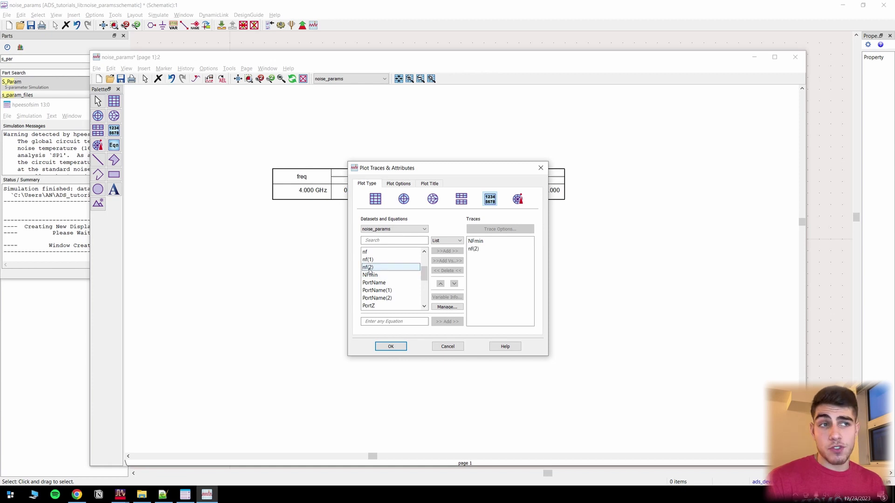
pyautogui.scroll(-1, 370, 273)
pyautogui.scroll(-1, 369, 273)
pyautogui.doubleClick(370, 282)
pyautogui.scroll(-1, 375, 284)
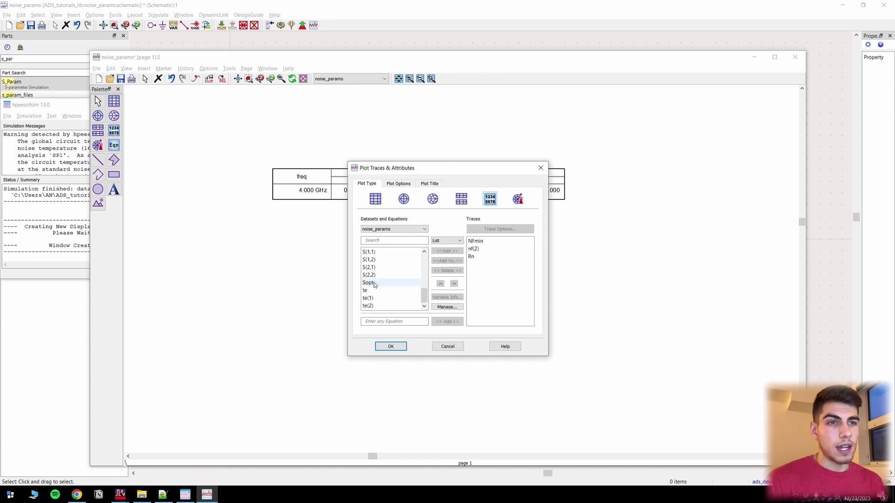
pyautogui.doubleClick(374, 284)
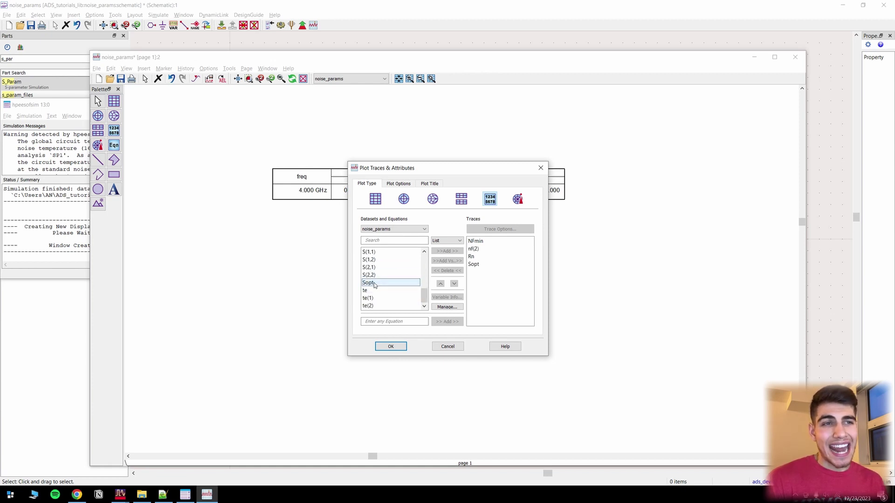
pyautogui.click(392, 346)
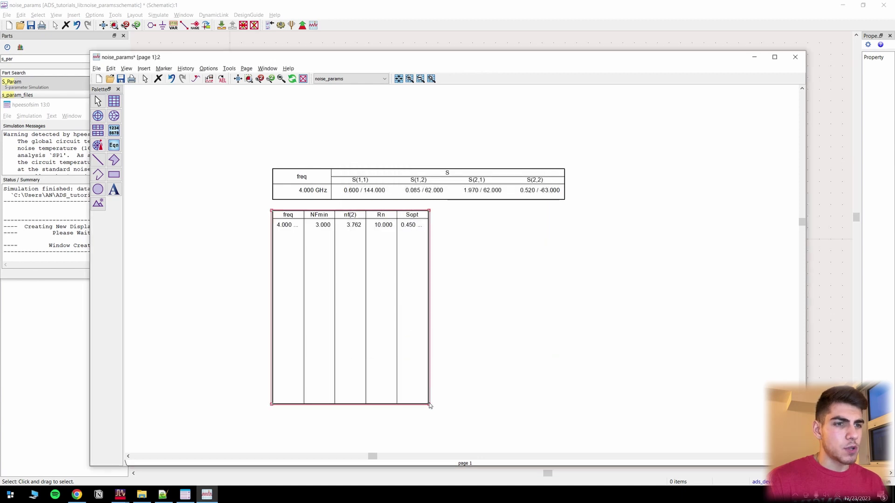
pyautogui.moveTo(430, 403); pyautogui.dragTo(591, 249)
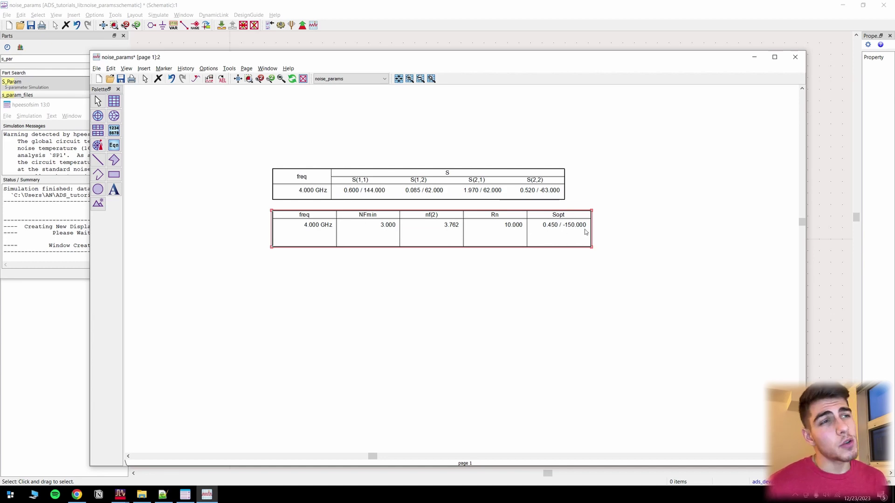
pyautogui.click(754, 57)
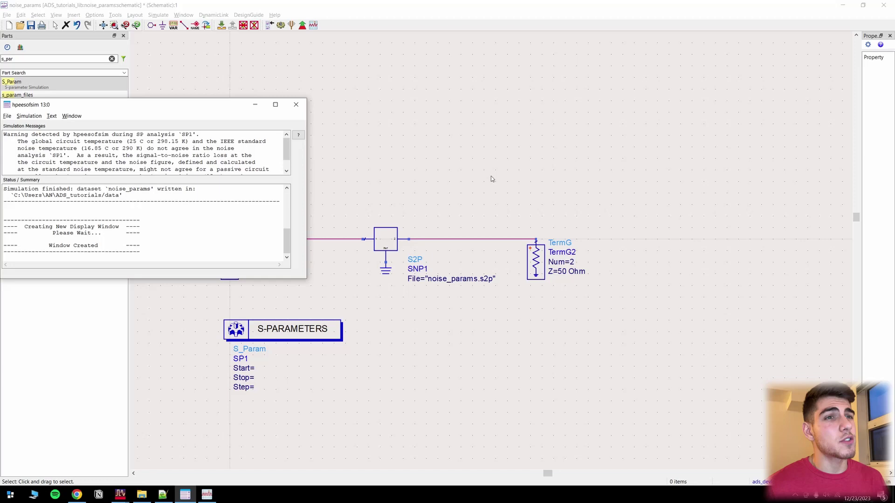
# - Minimize the simulator status window, review the data display tables, then hide the display again
pyautogui.click(254, 105)
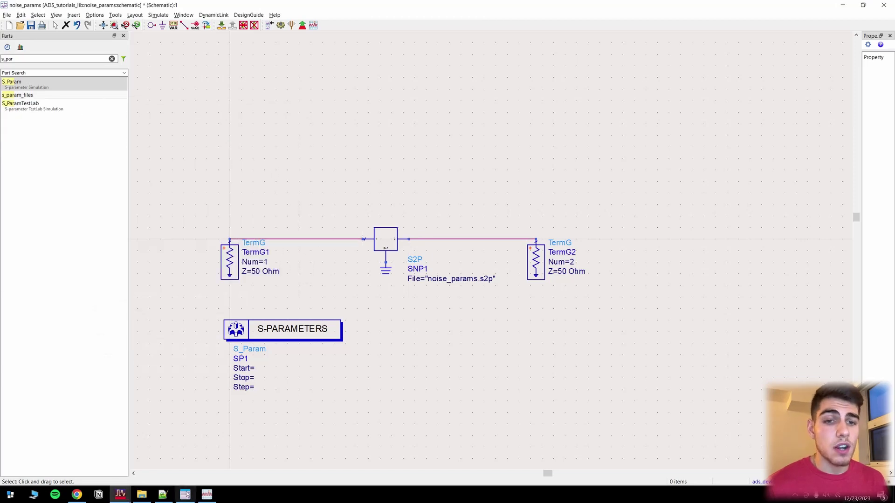
pyautogui.click(206, 495)
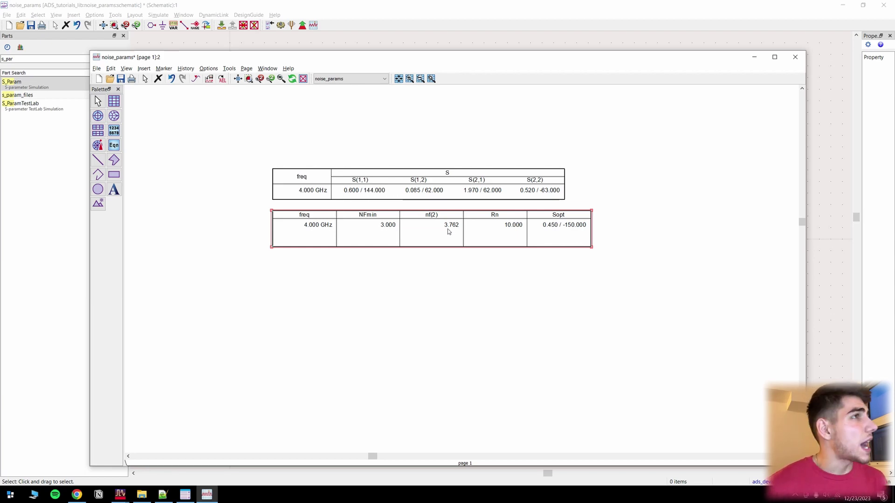
pyautogui.click(754, 56)
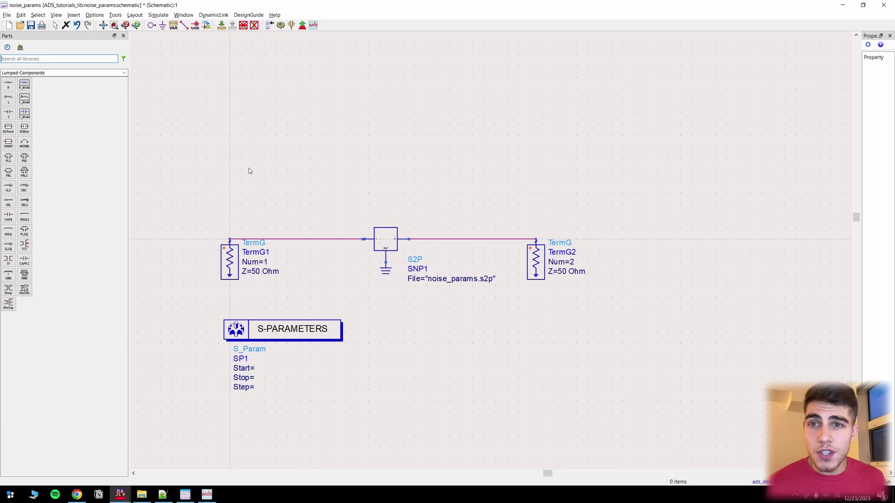
# - Place an NsCircle component beside the S-parameter block
pyautogui.click(28, 59)
pyautogui.write('n')
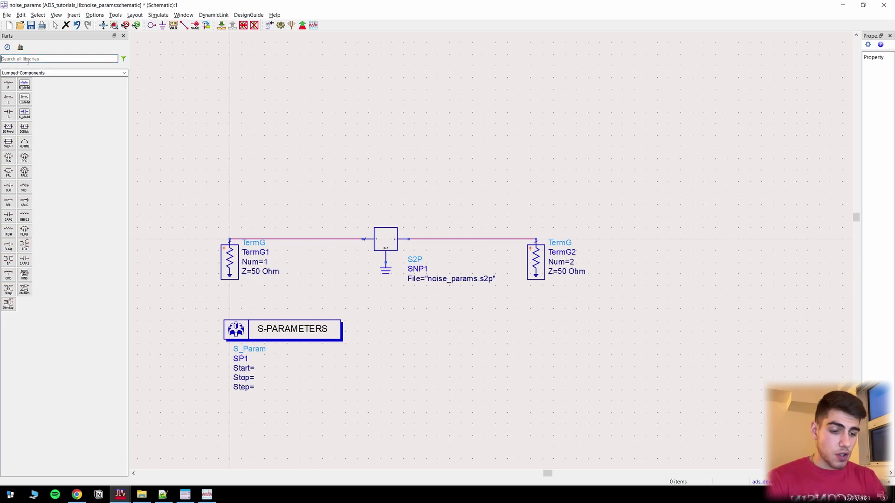
pyautogui.write('sc')
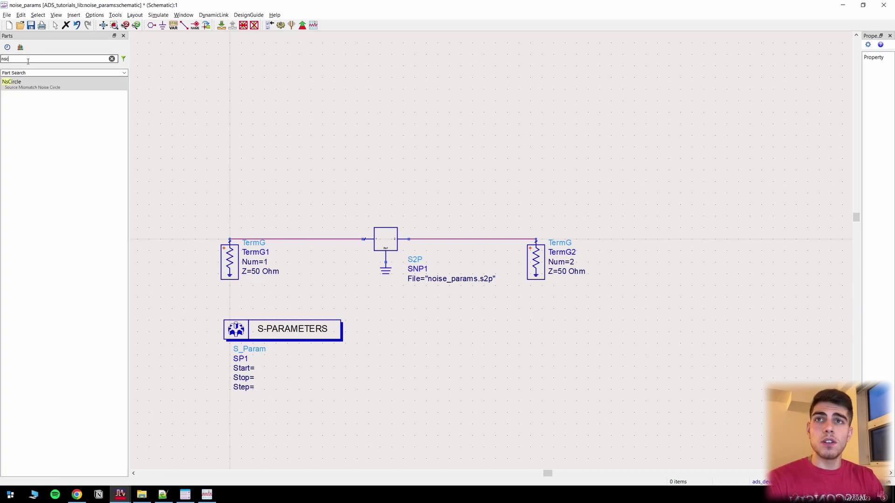
pyautogui.click(12, 83)
pyautogui.click(438, 364)
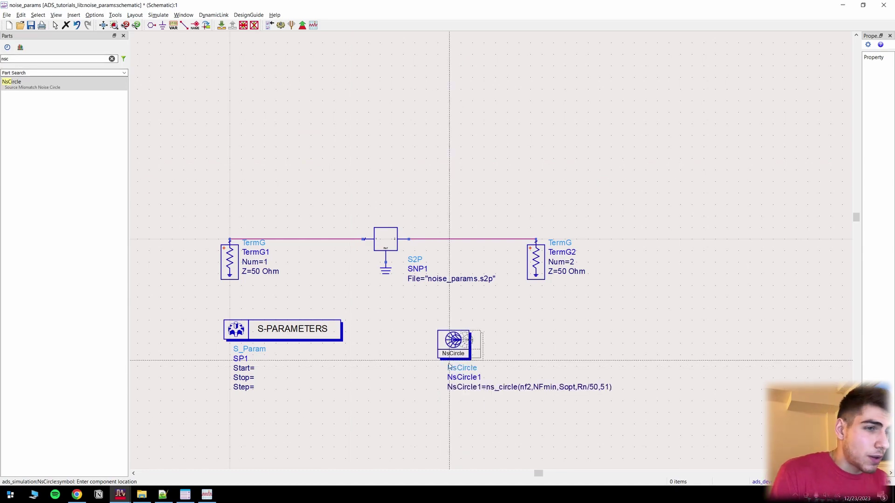
pyautogui.scroll(3, 519, 330)
pyautogui.press('Escape')
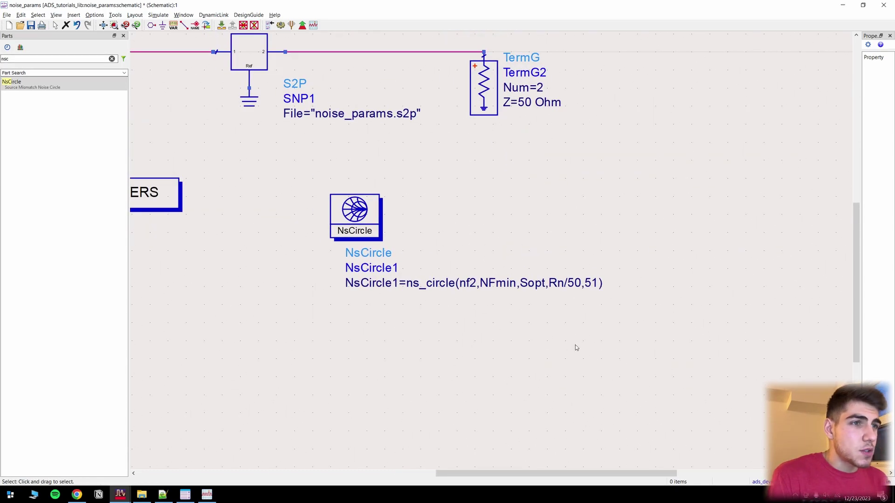
# - Change the NsCircle expression to ns_circle({NFmin, 4,5,6,7},NFmin,Sopt,Rn/50,51) and re-simulate with F7
pyautogui.doubleClick(466, 283)
pyautogui.doubleClick(464, 283)
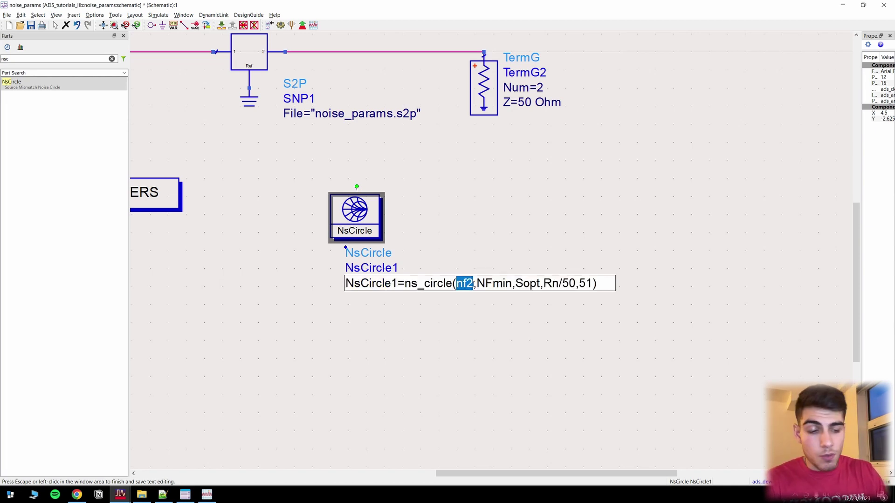
pyautogui.write('{}')
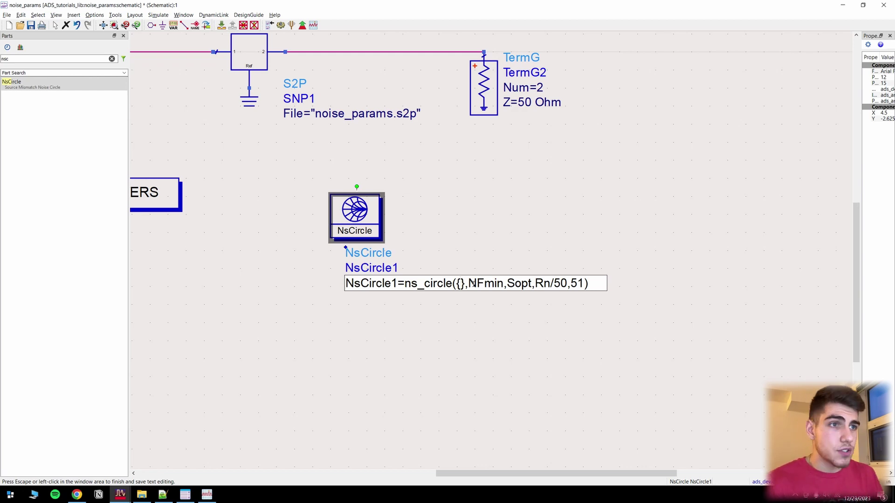
pyautogui.write('NFmin, ')
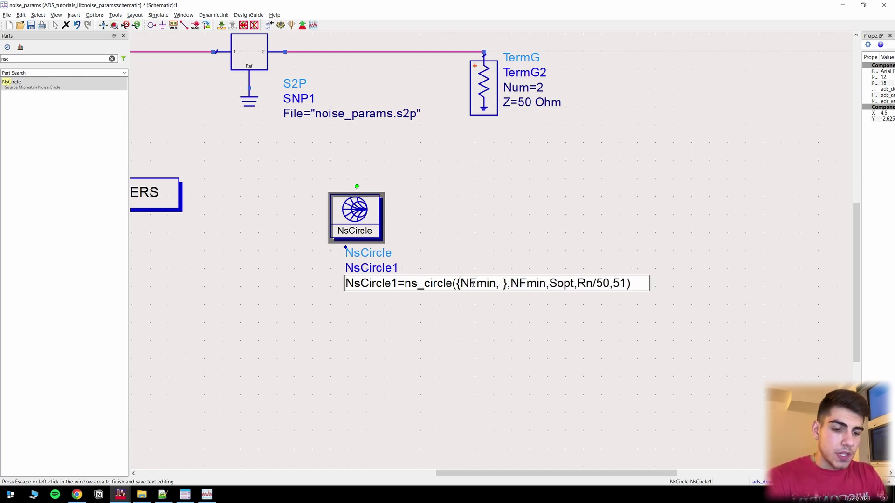
pyautogui.write('4,5,76')
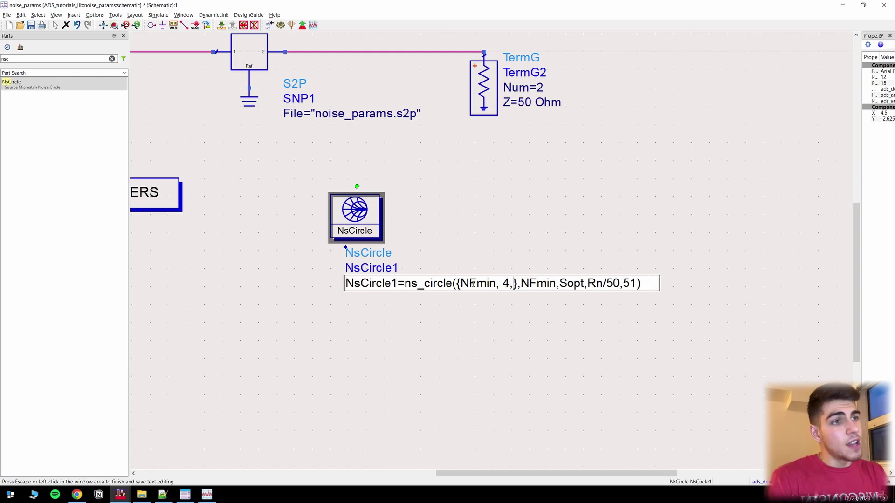
pyautogui.press('BackSpace')
pyautogui.press('BackSpace')
pyautogui.write('6,7')
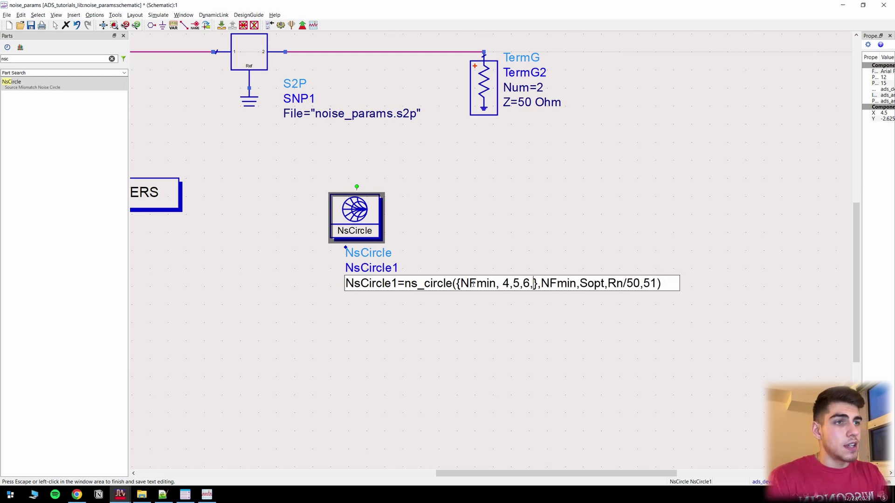
pyautogui.click(443, 261)
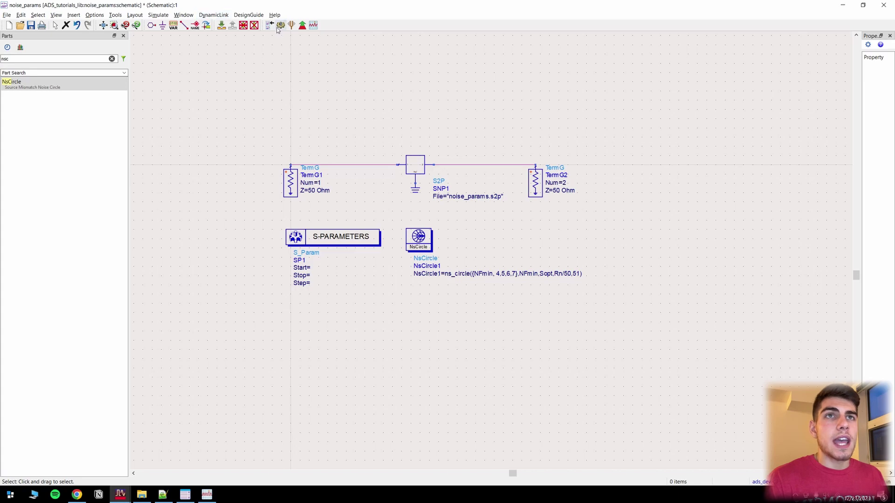
pyautogui.press('F7')
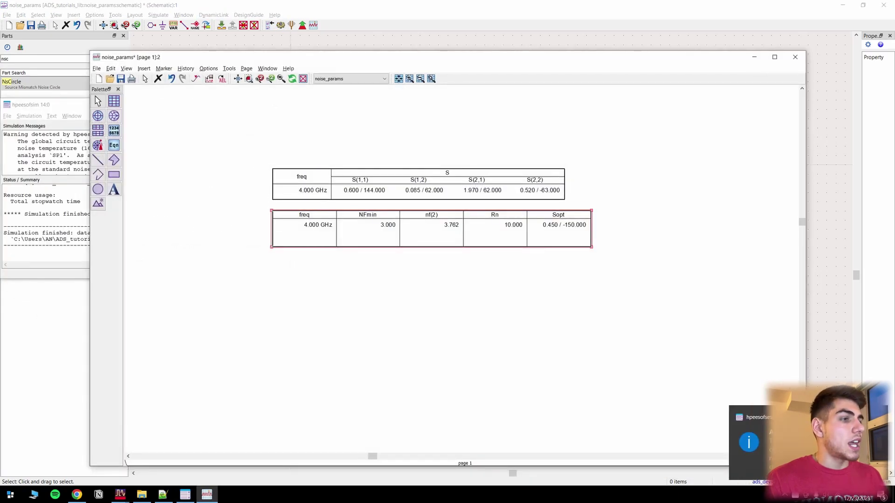
pyautogui.click(754, 57)
# - Place an Options component below the S-PARAMETERS controller
pyautogui.doubleClick(36, 60)
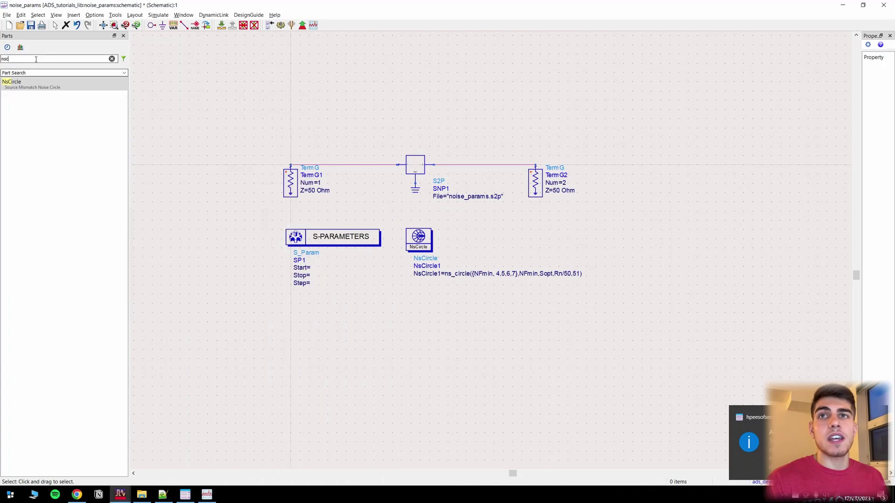
pyautogui.write('opt')
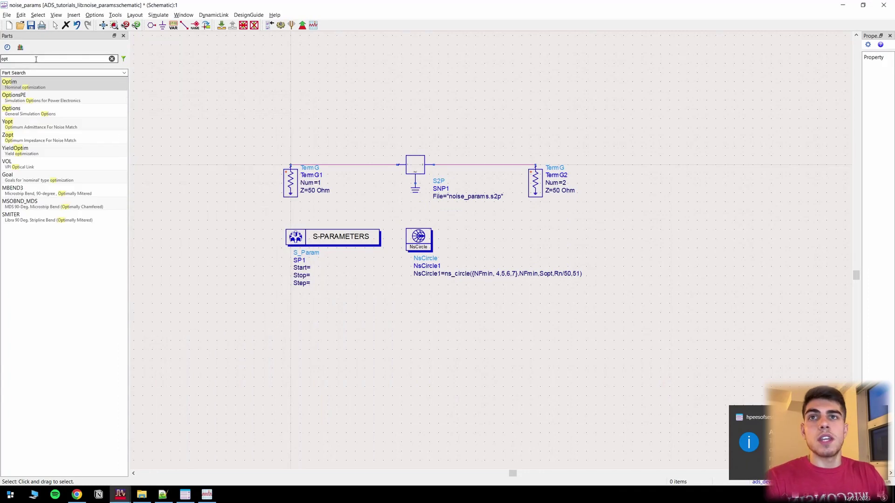
pyautogui.write('i')
pyautogui.click(11, 110)
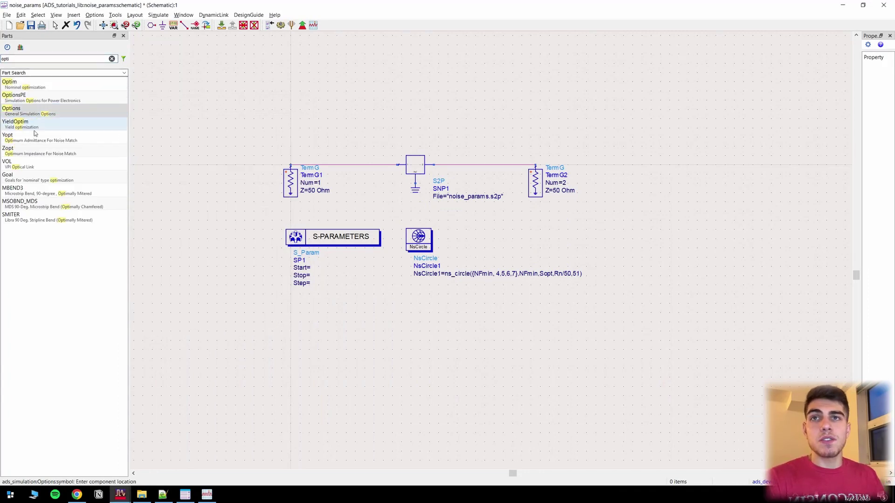
pyautogui.click(310, 332)
pyautogui.press('Escape')
pyautogui.scroll(3, 413, 326)
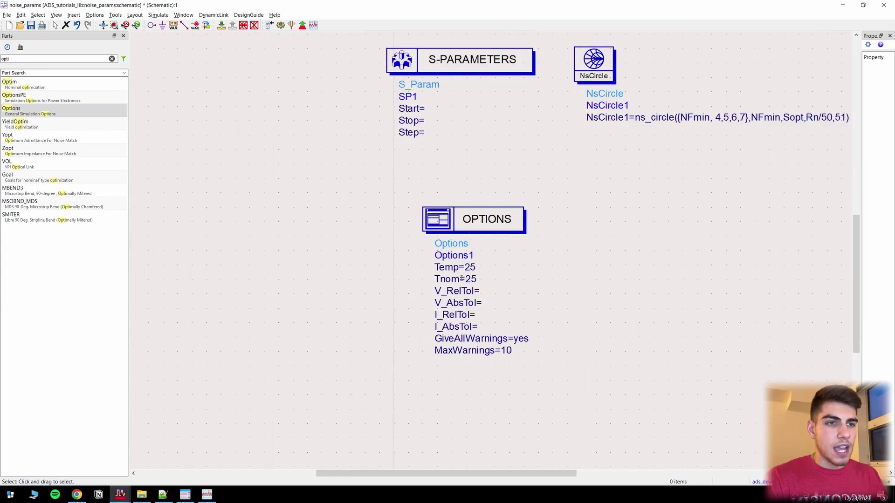
# - Set the Options Temp to 16.85 and run the simulation
pyautogui.doubleClick(471, 267)
pyautogui.write('16')
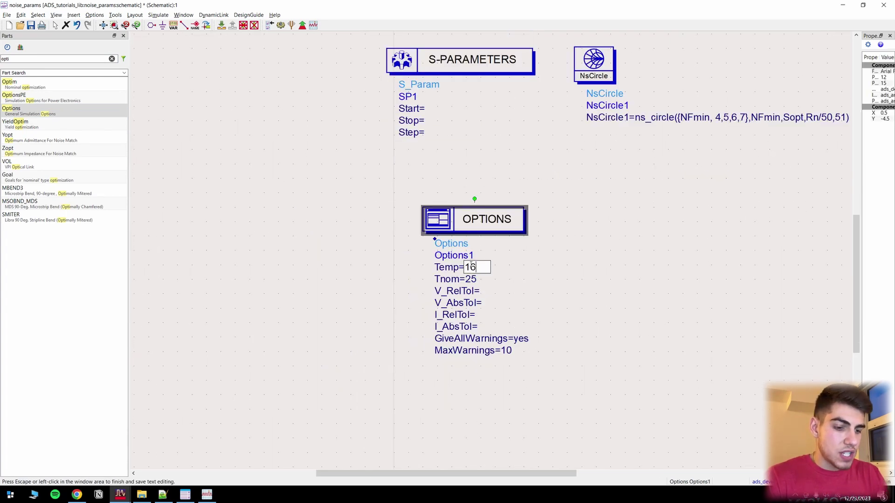
pyautogui.write('.85')
pyautogui.click(641, 264)
pyautogui.scroll(-3, 641, 265)
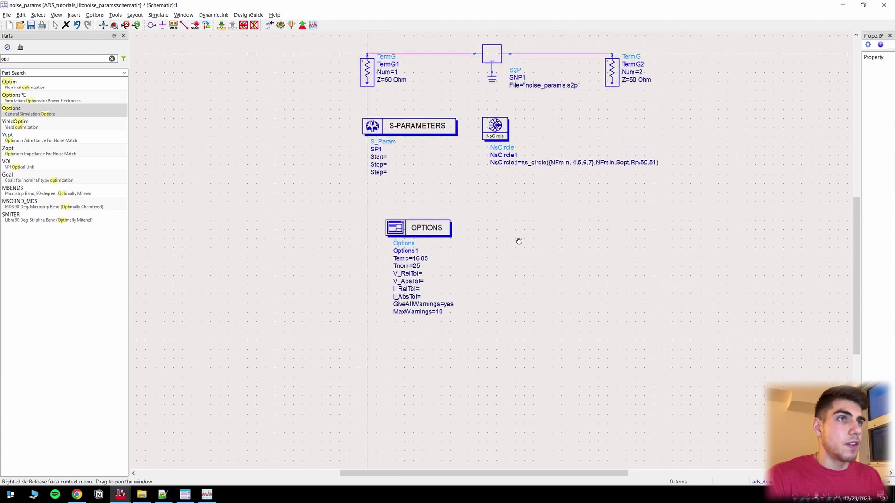
pyautogui.moveTo(518, 239); pyautogui.dragTo(486, 303)
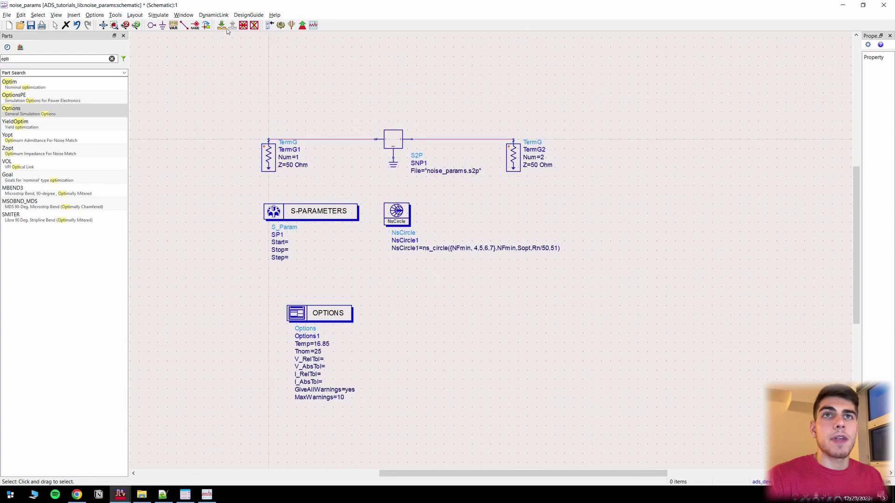
pyautogui.click(280, 25)
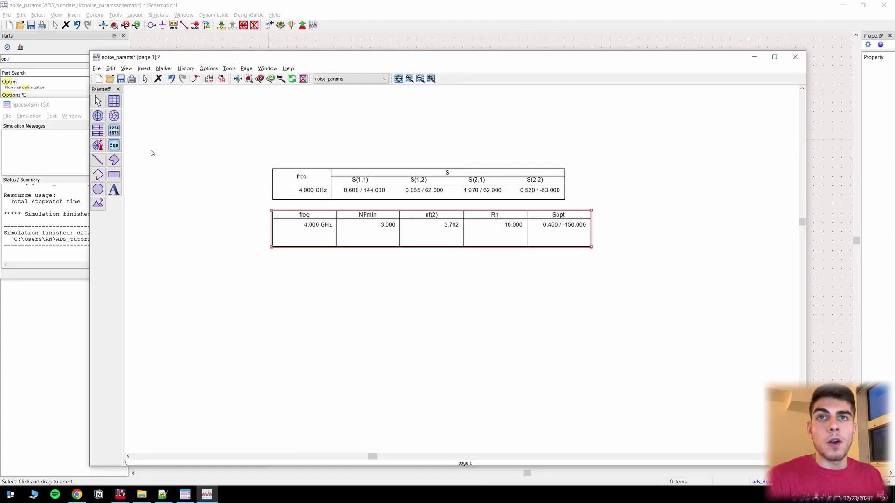
# - Place a Smith chart beneath the noise table plotting NsCircle1's noise circles over cir_pts 0 to 51
pyautogui.click(114, 116)
pyautogui.click(272, 261)
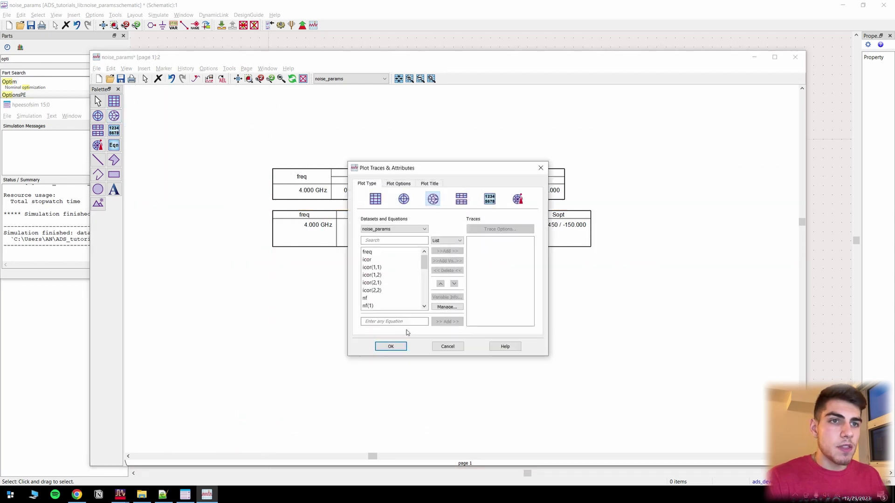
pyautogui.scroll(-2, 382, 286)
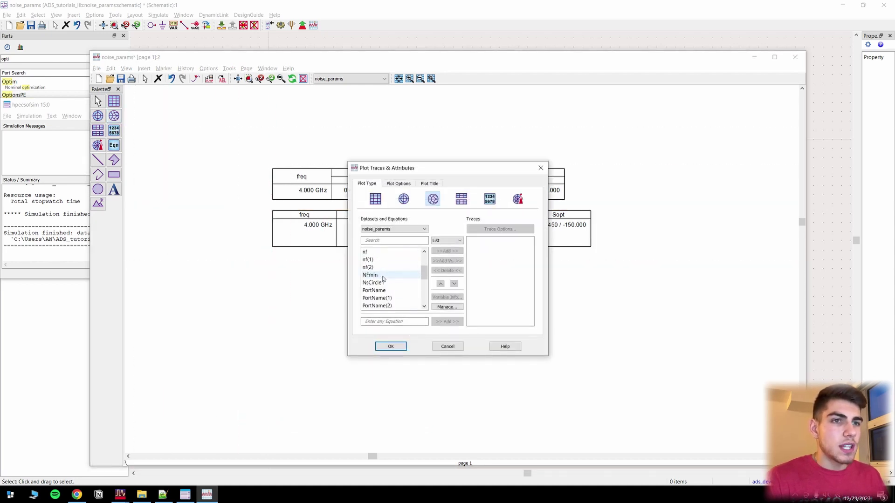
pyautogui.doubleClick(373, 283)
pyautogui.click(390, 346)
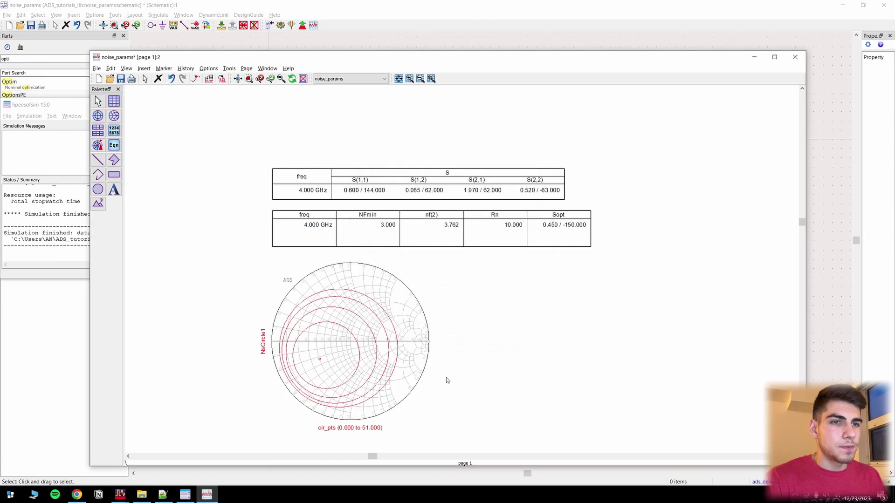
pyautogui.scroll(-1, 455, 316)
pyautogui.scroll(3, 513, 279)
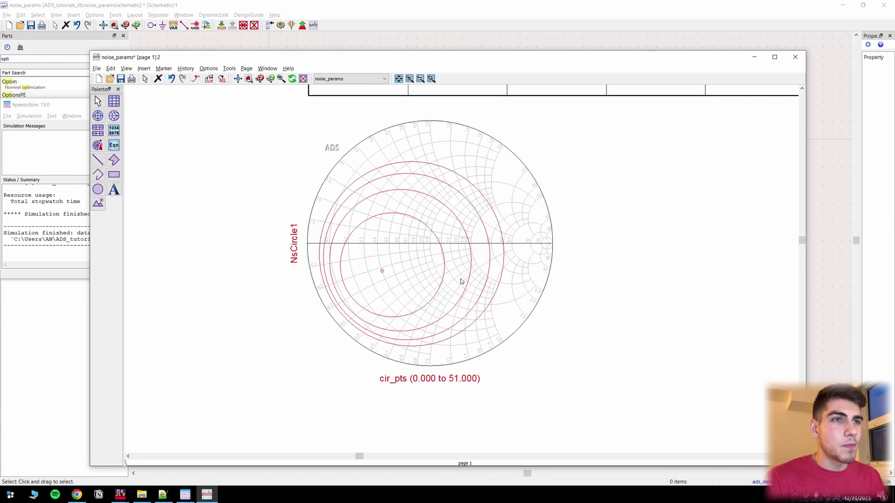
# - Insert markers m1 and m2 on two noise circles and stack their readouts beside the Smith chart
pyautogui.click(196, 79)
pyautogui.click(352, 292)
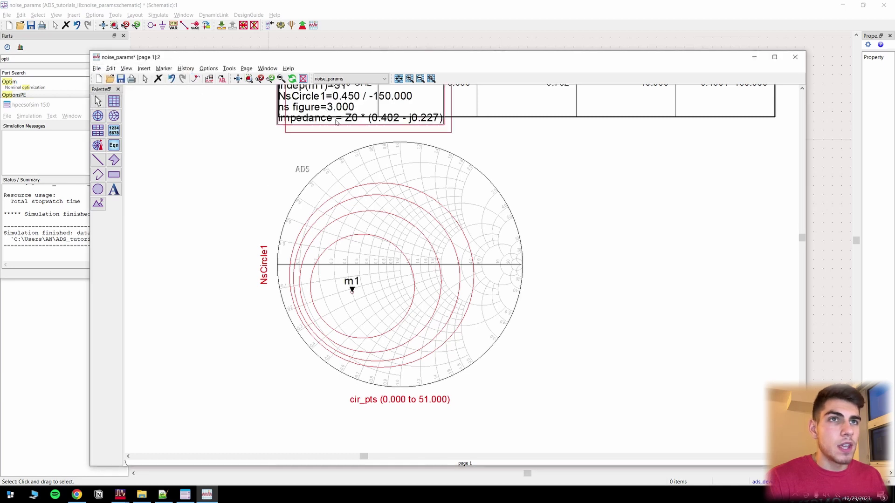
pyautogui.moveTo(322, 118); pyautogui.dragTo(584, 212)
pyautogui.click(195, 78)
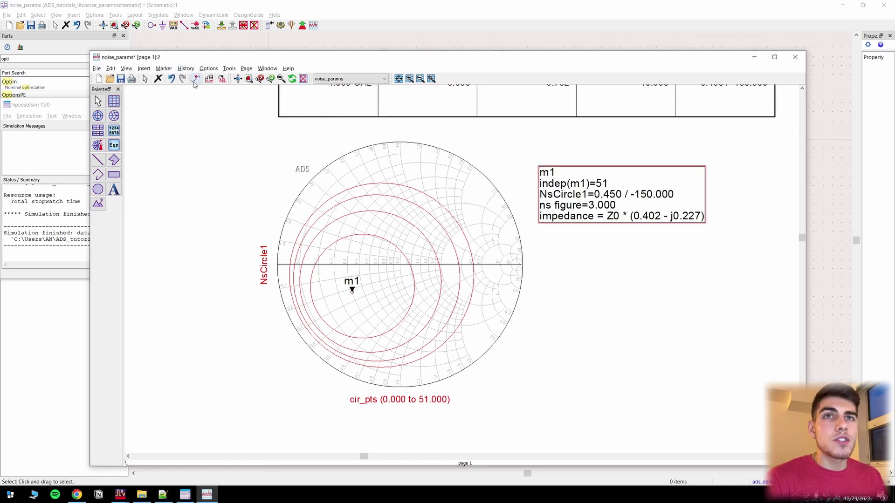
pyautogui.click(396, 244)
pyautogui.moveTo(341, 121); pyautogui.dragTo(602, 261)
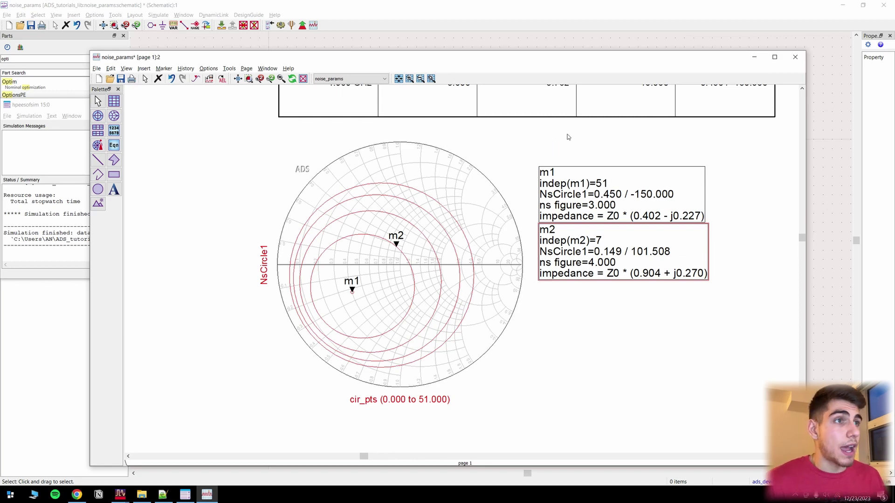
# - Add marker m3 on the outer noise circle, reading noise figure 7
pyautogui.scroll(3, 568, 137)
pyautogui.hscroll(2, 569, 137)
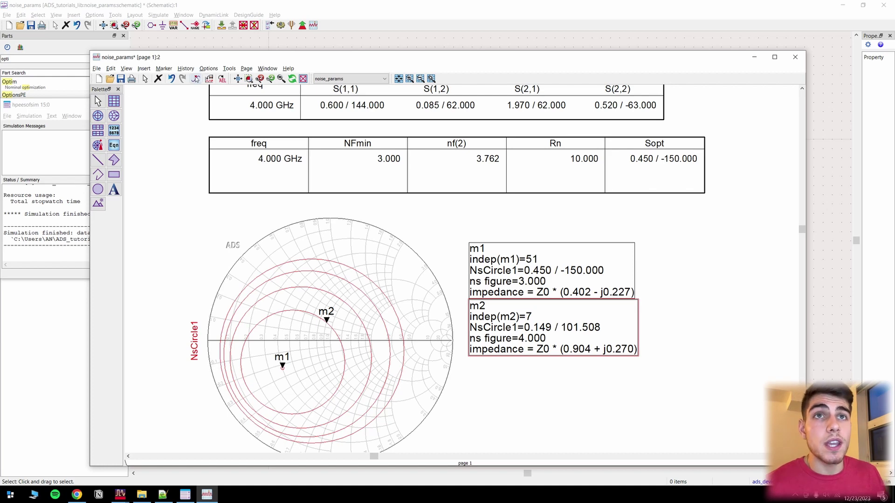
pyautogui.click(196, 79)
pyautogui.click(331, 260)
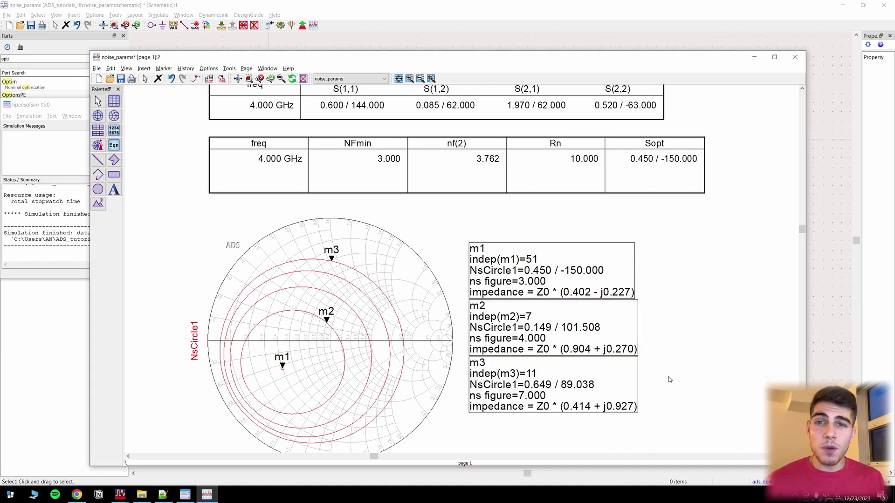